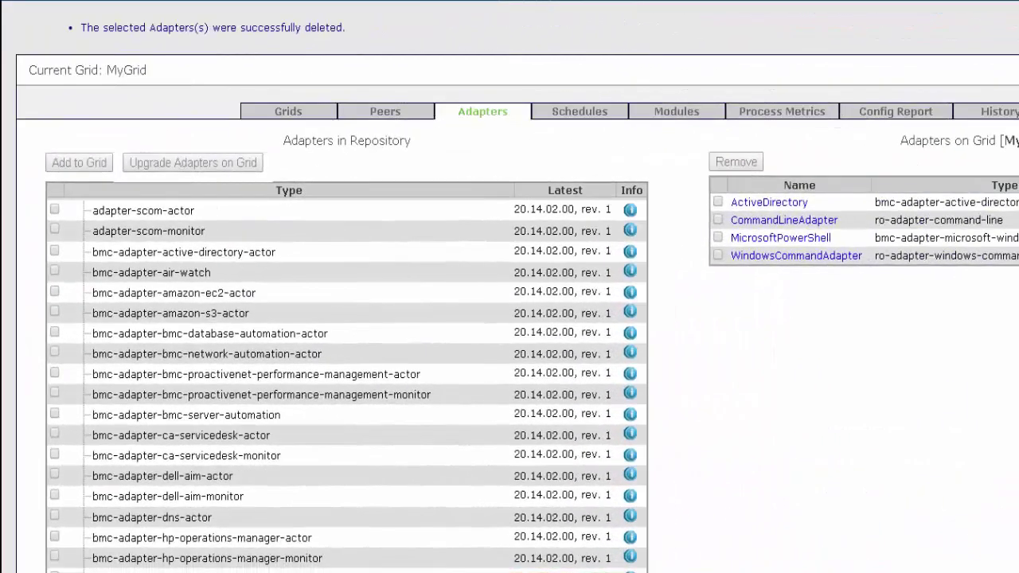
Add the ro-adapter-remedy-actor and ro-adapter-remedy-monitor adapters to MyGrid.
{"action": "scroll", "coordinate": [346, 374], "scroll_direction": "down", "scroll_amount": 15}
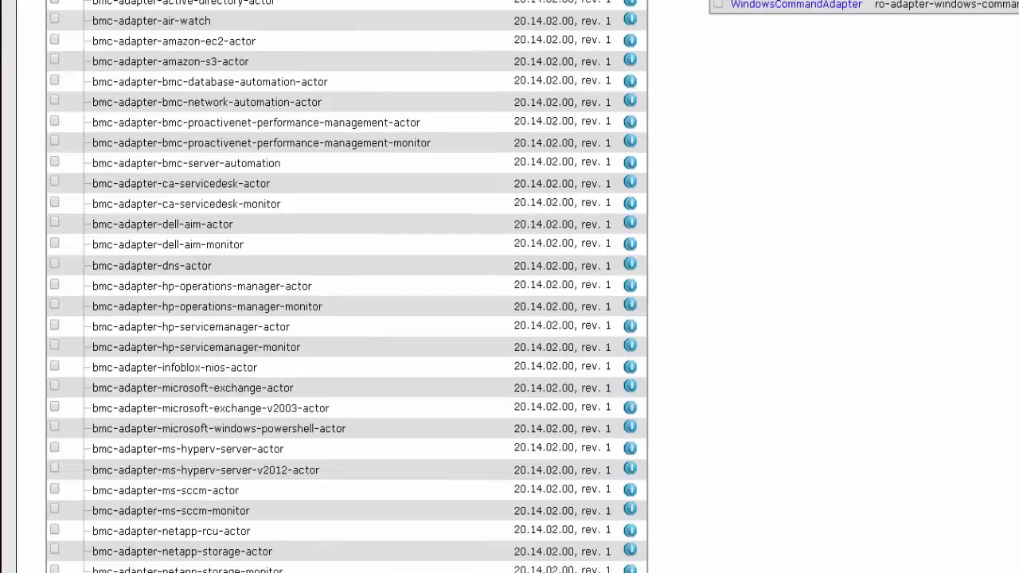
{"action": "left_click", "coordinate": [55, 346]}
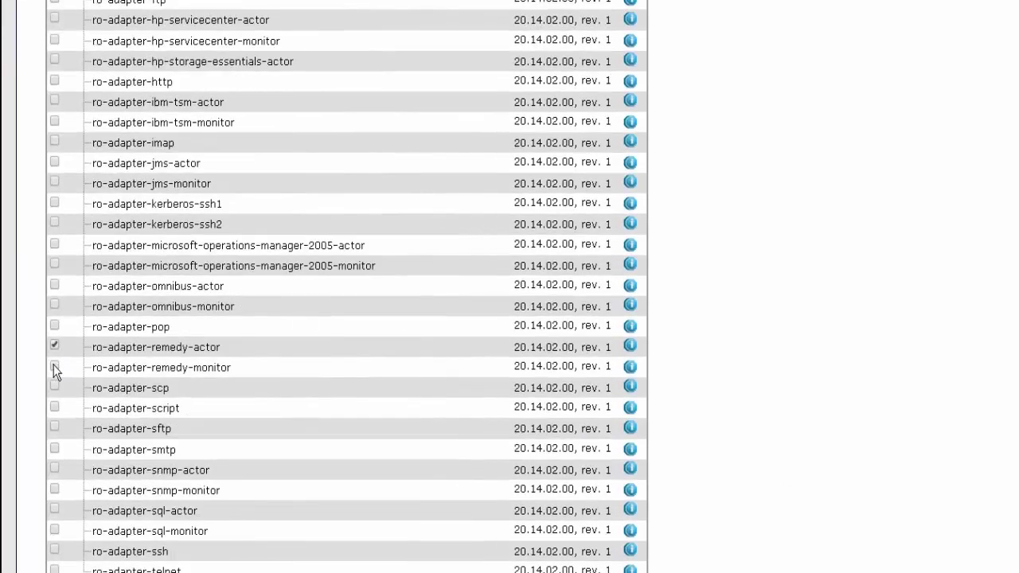
{"action": "scroll", "coordinate": [1016, 471], "scroll_direction": "up", "scroll_amount": 15}
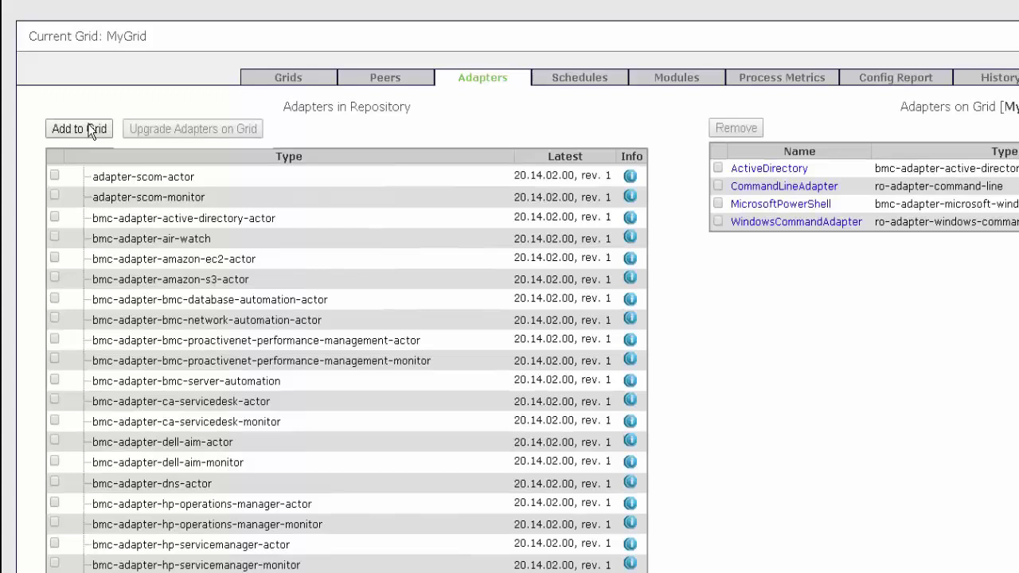
{"action": "left_click", "coordinate": [88, 129]}
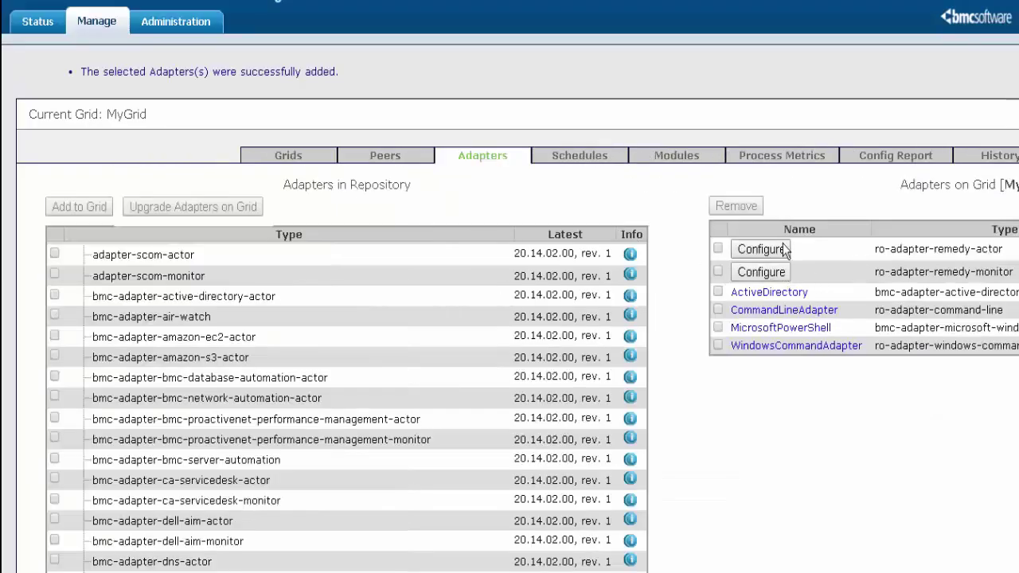
Name the Remedy actor adapter 'Remedy Actor Adapter' and reuse that name as its description.
{"action": "left_click", "coordinate": [781, 251]}
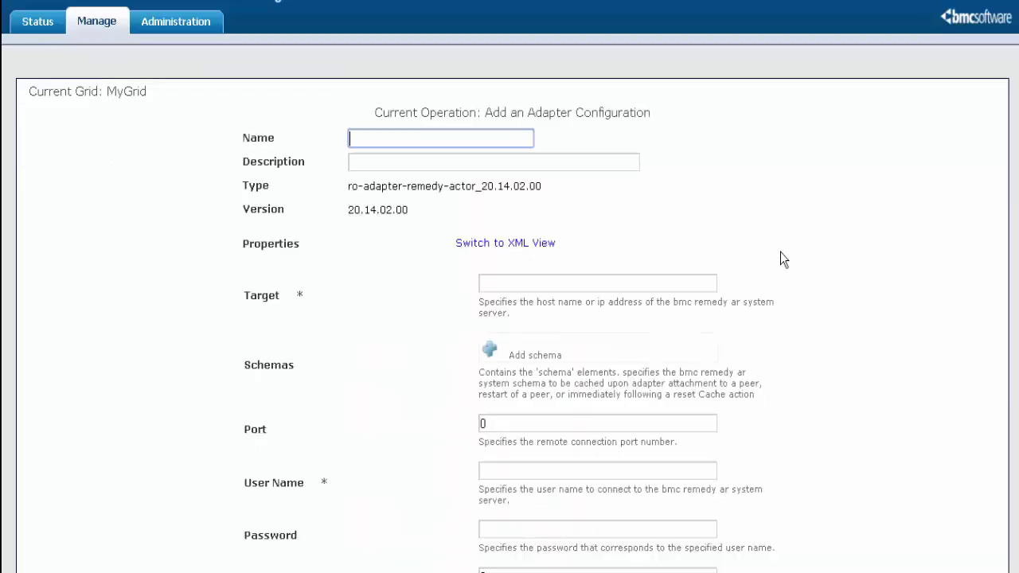
{"action": "type", "text": "Remedy Actor A"}
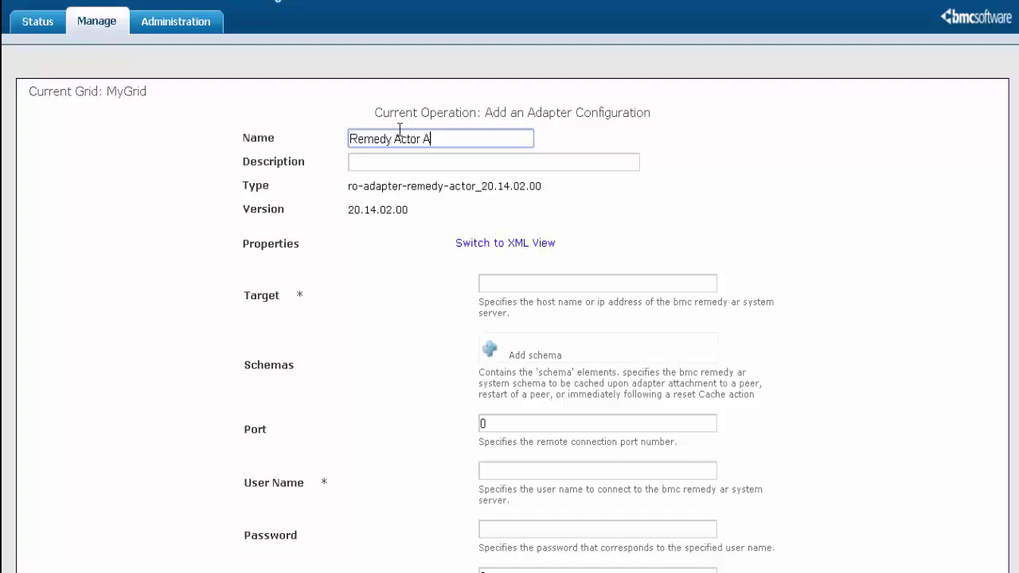
{"action": "type", "text": "dapte"}
{"action": "left_click_drag", "start_coordinate": [478, 141], "coordinate": [263, 140]}
{"action": "key", "text": "ctrl+c"}
{"action": "left_click", "coordinate": [373, 165]}
{"action": "key", "text": "ctrl+v"}
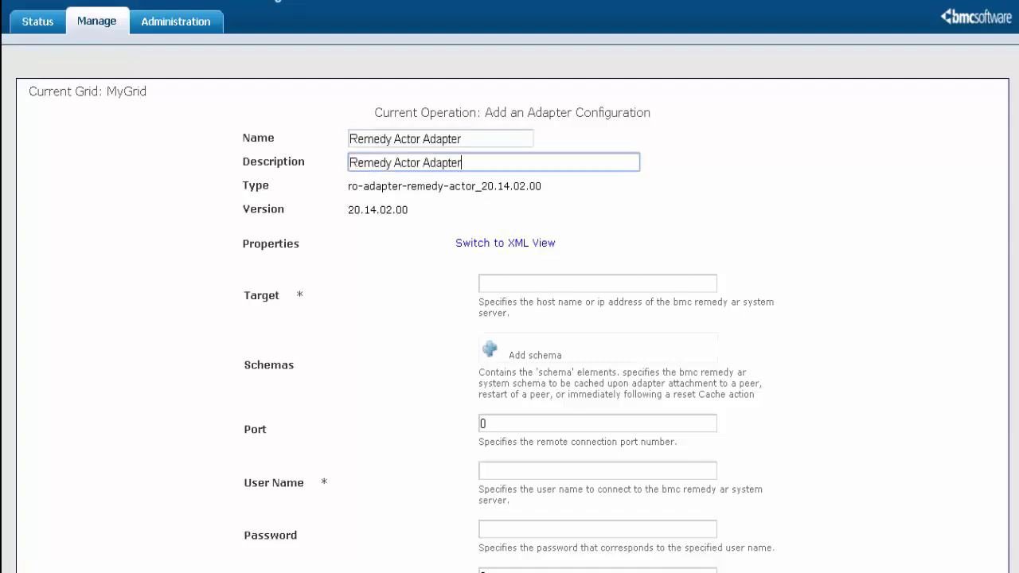
Set target 10.4.0.240, port 46262 and the login user name and password, then save.
{"action": "left_click", "coordinate": [511, 282]}
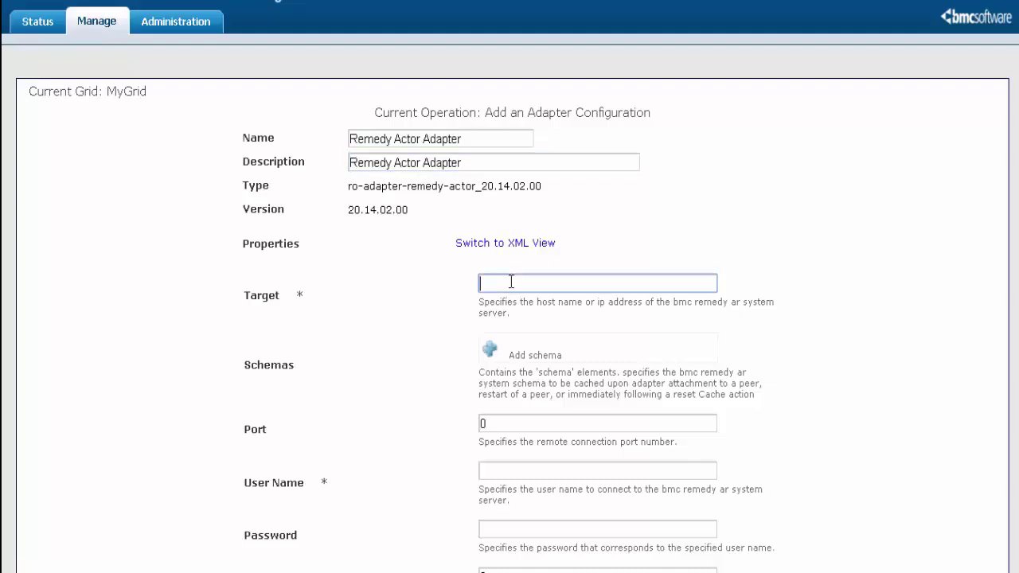
{"action": "type", "text": "10.4.0.240"}
{"action": "scroll", "coordinate": [653, 290], "scroll_direction": "down", "scroll_amount": 3}
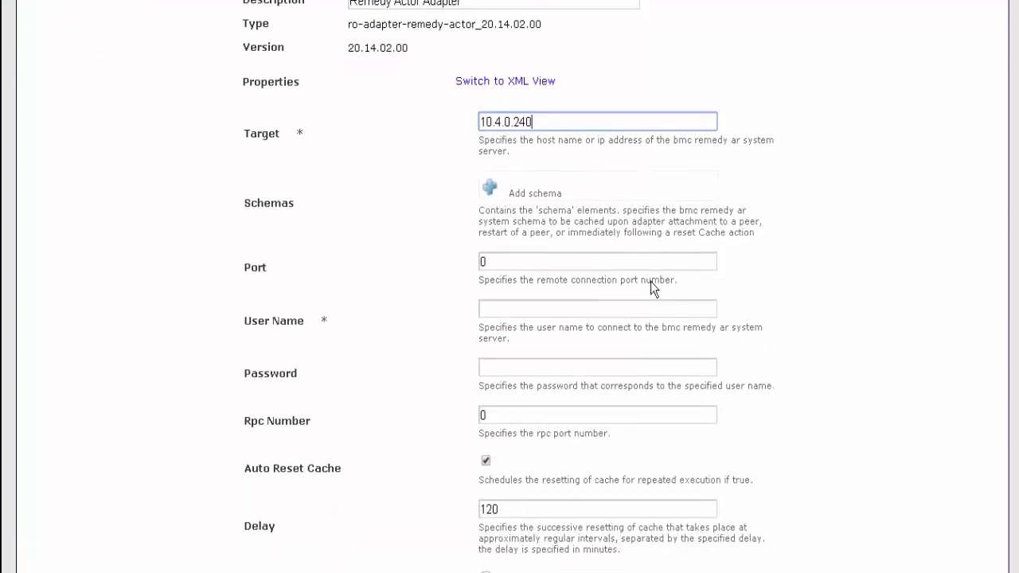
{"action": "key", "text": "Tab"}
{"action": "type", "text": "46262"}
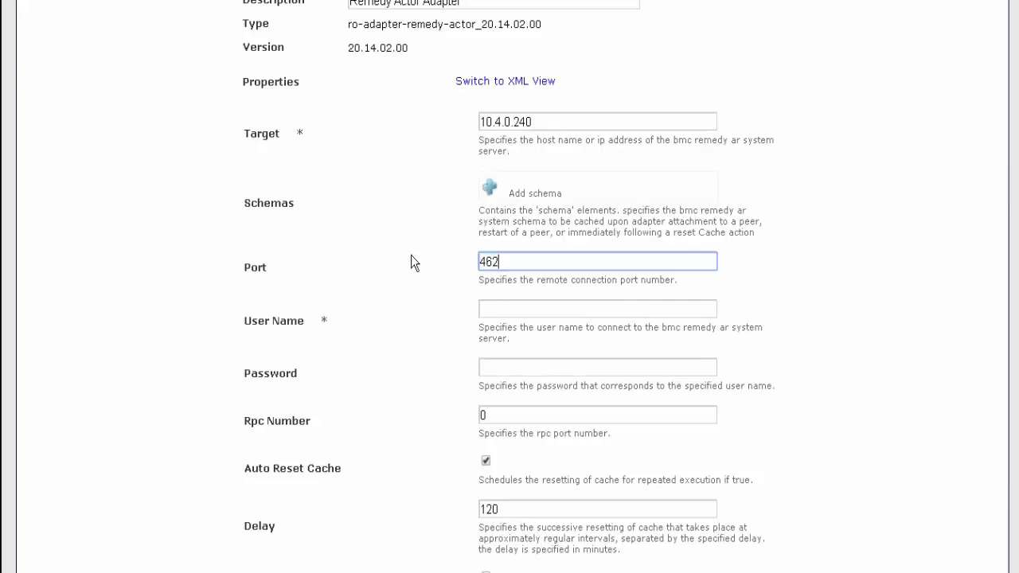
{"action": "left_click", "coordinate": [511, 310]}
{"action": "type", "text": "Allen"}
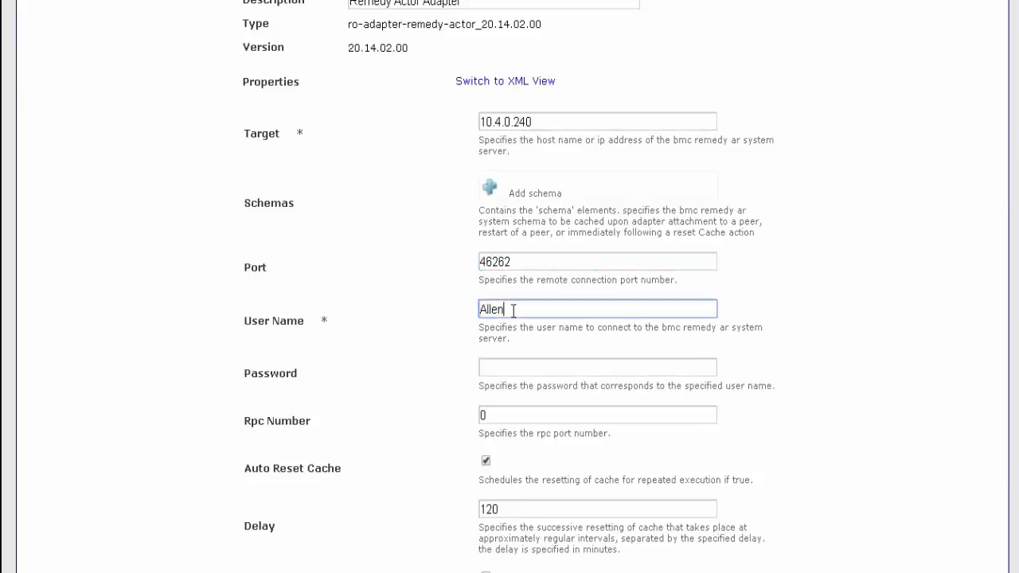
{"action": "key", "text": "Tab"}
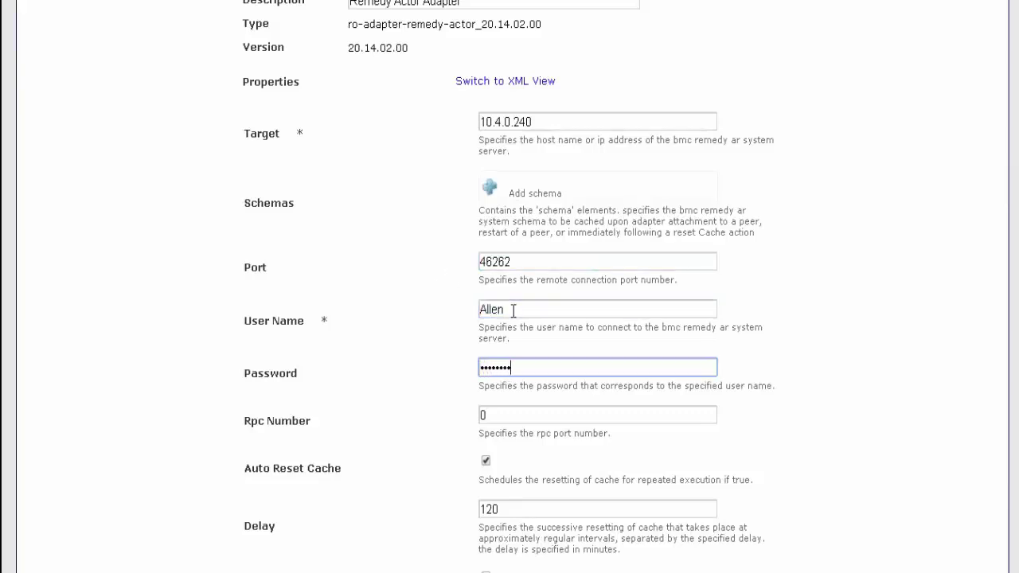
{"action": "scroll", "coordinate": [509, 287], "scroll_direction": "down", "scroll_amount": 5}
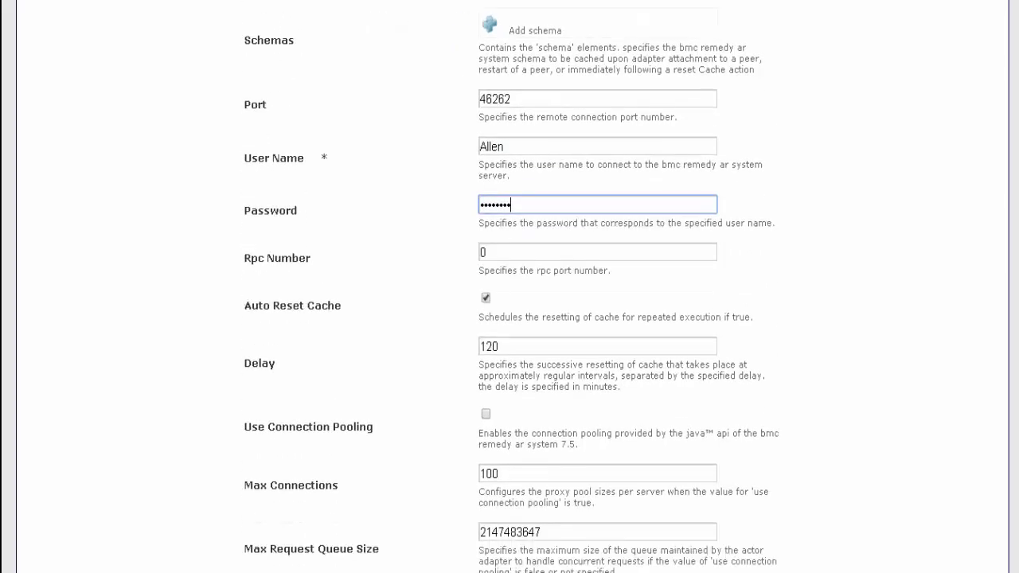
{"action": "scroll", "coordinate": [510, 287], "scroll_direction": "down", "scroll_amount": 5}
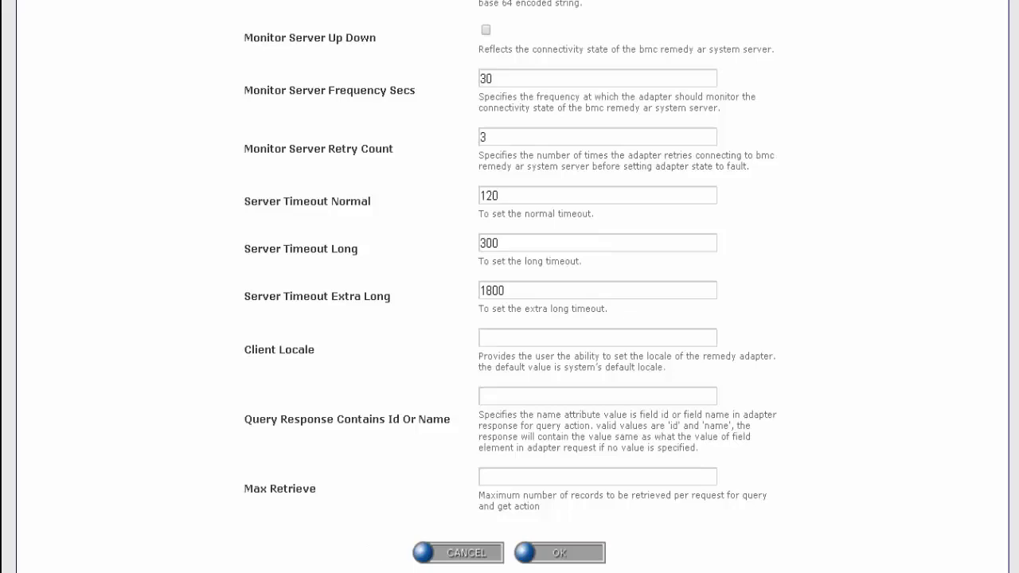
{"action": "left_click", "coordinate": [560, 553]}
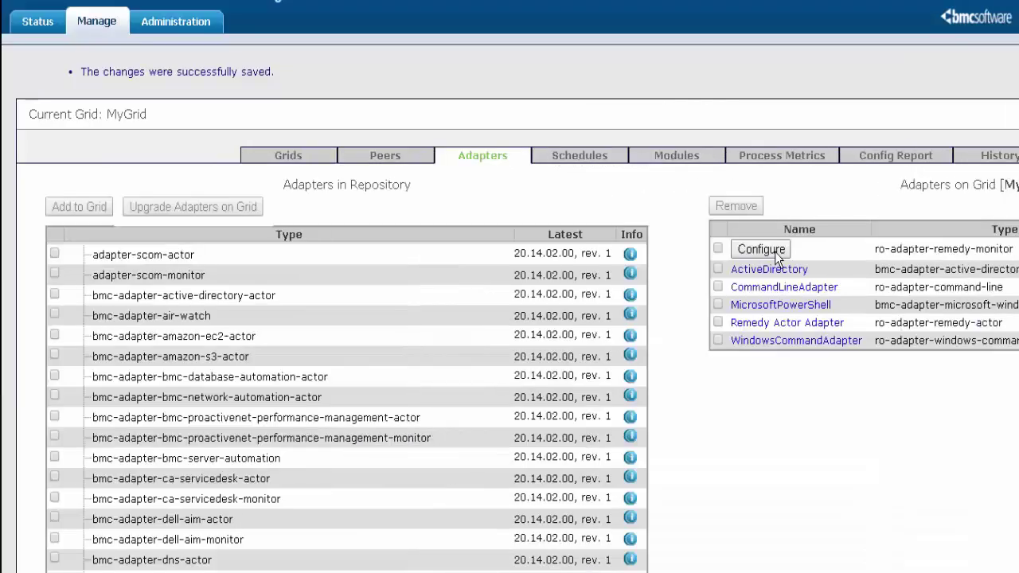
Name the Remedy monitor adapter 'Remedy Monitor Adapter' and reuse that name as its description.
{"action": "left_click", "coordinate": [775, 252]}
{"action": "type", "text": "Remed"}
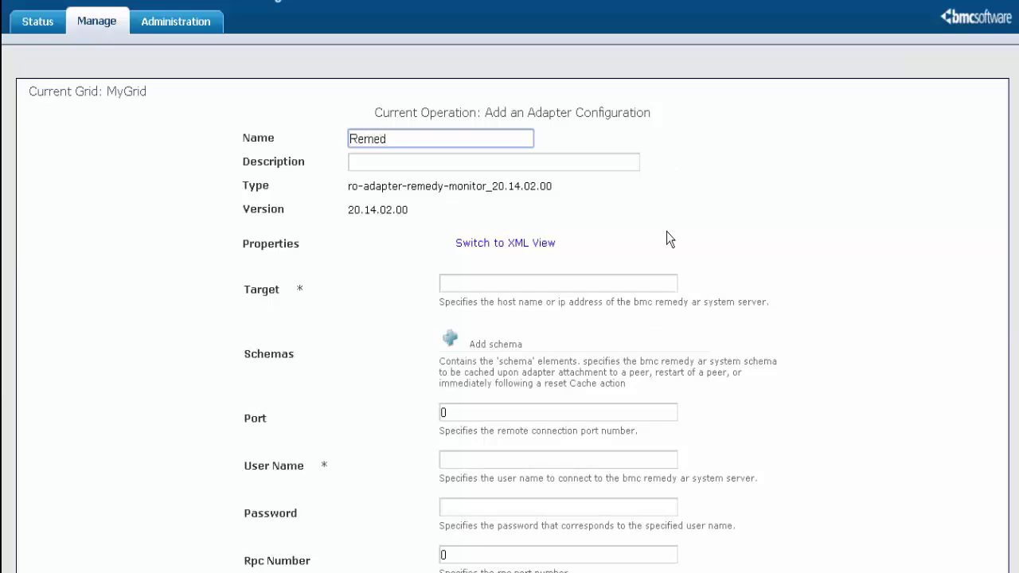
{"action": "type", "text": "y Monitor Adapter"}
{"action": "key", "text": "ctrl+a"}
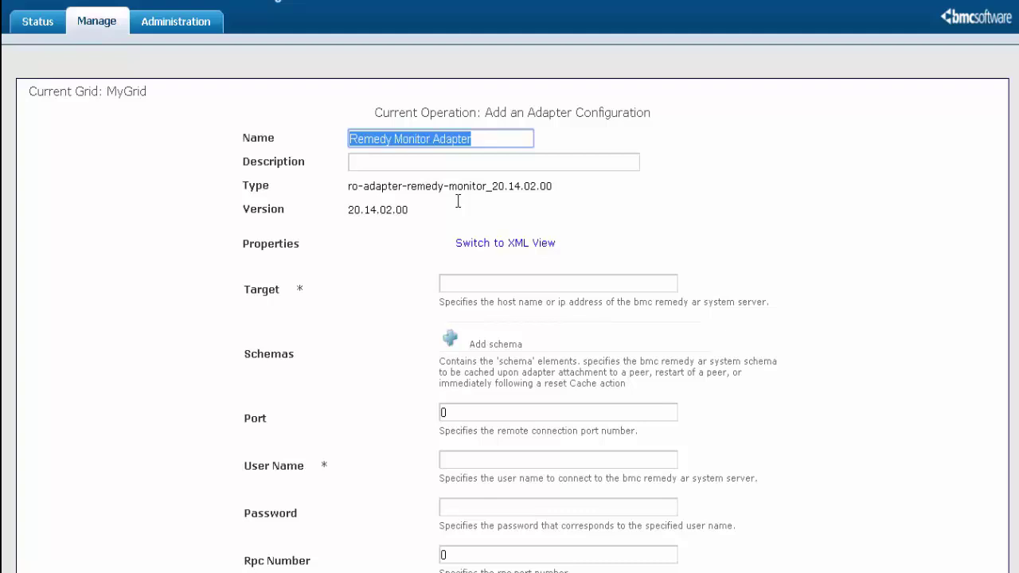
{"action": "left_click", "coordinate": [534, 162]}
{"action": "key", "text": "ctrl+v"}
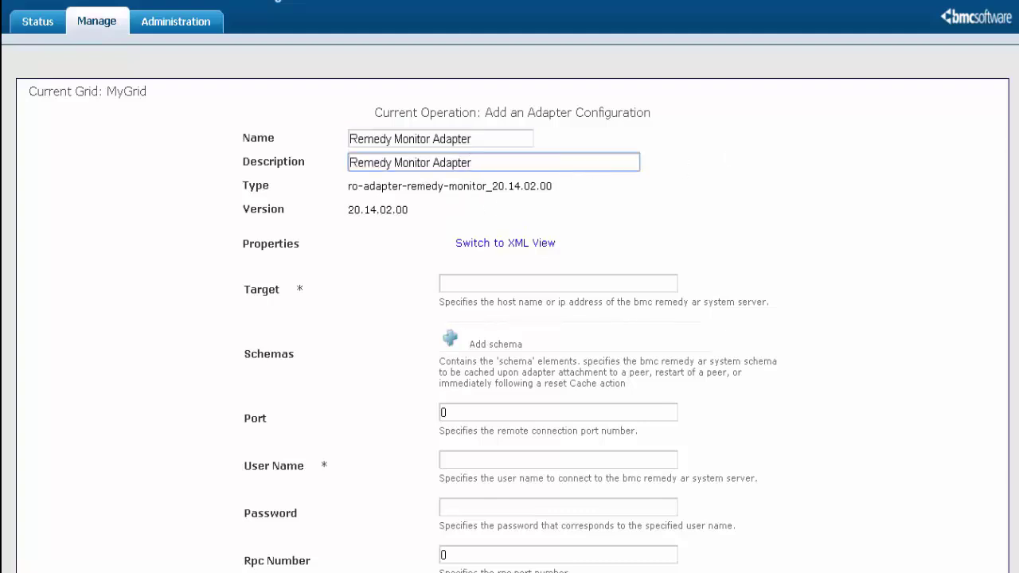
Set target 10.4.0.240, port 46262, user name and password, then save and confirm.
{"action": "left_click", "coordinate": [522, 285]}
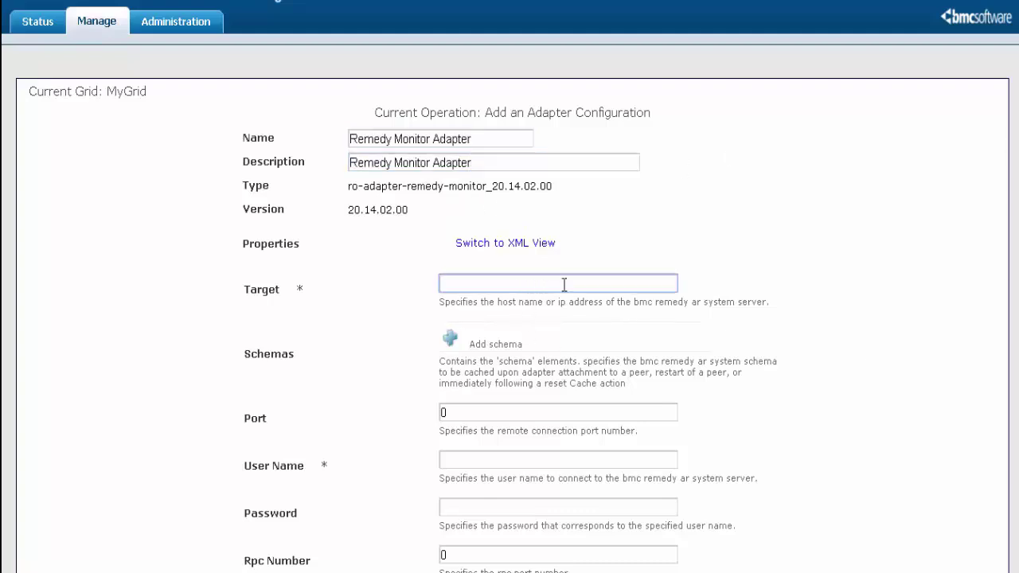
{"action": "type", "text": "10.4.0.240"}
{"action": "scroll", "coordinate": [549, 319], "scroll_direction": "down", "scroll_amount": 3}
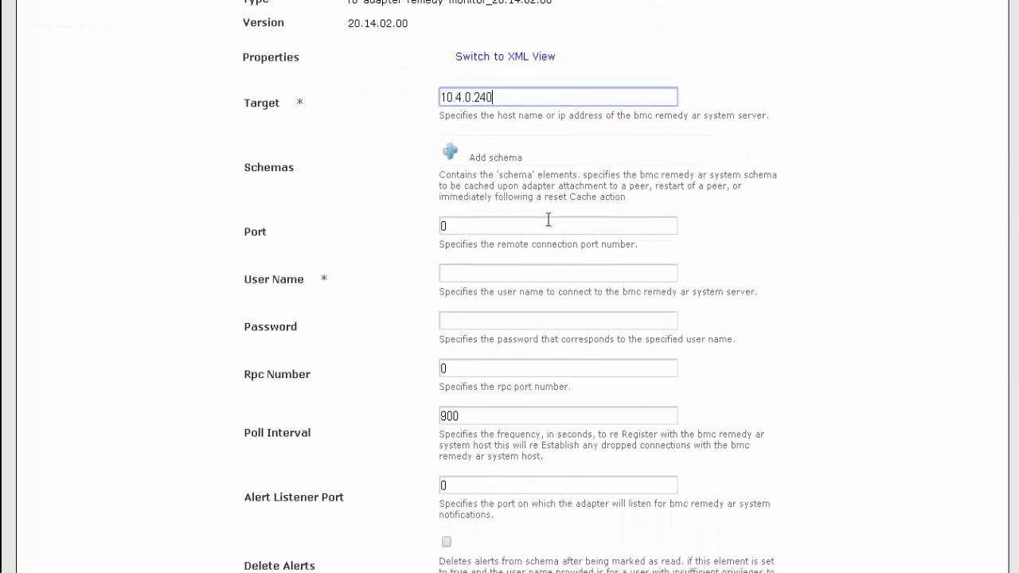
{"action": "double_click", "coordinate": [548, 223]}
{"action": "type", "text": "46262"}
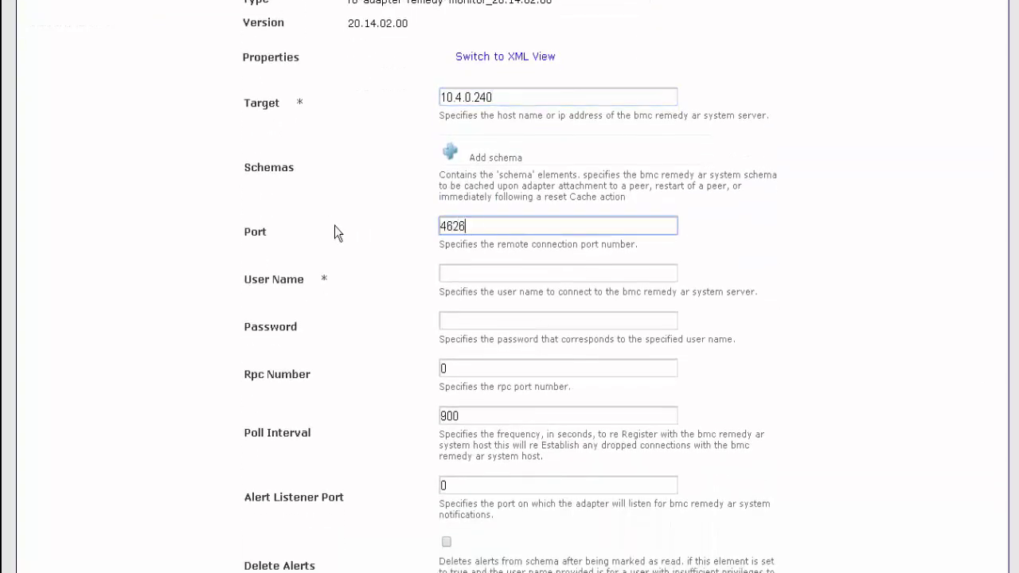
{"action": "left_click", "coordinate": [469, 275]}
{"action": "type", "text": "Allen"}
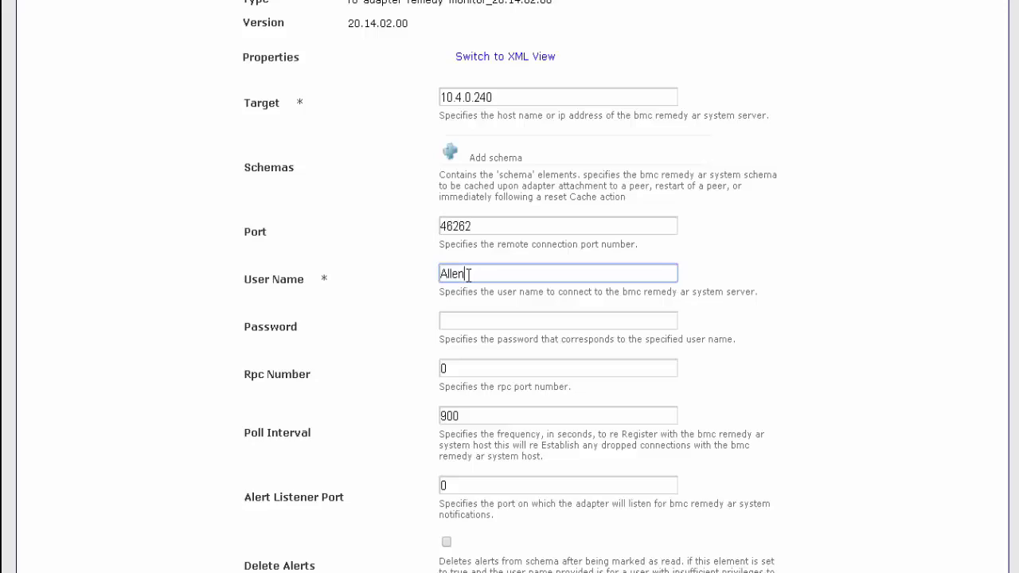
{"action": "key", "text": "Tab"}
{"action": "type", "text": "ad"}
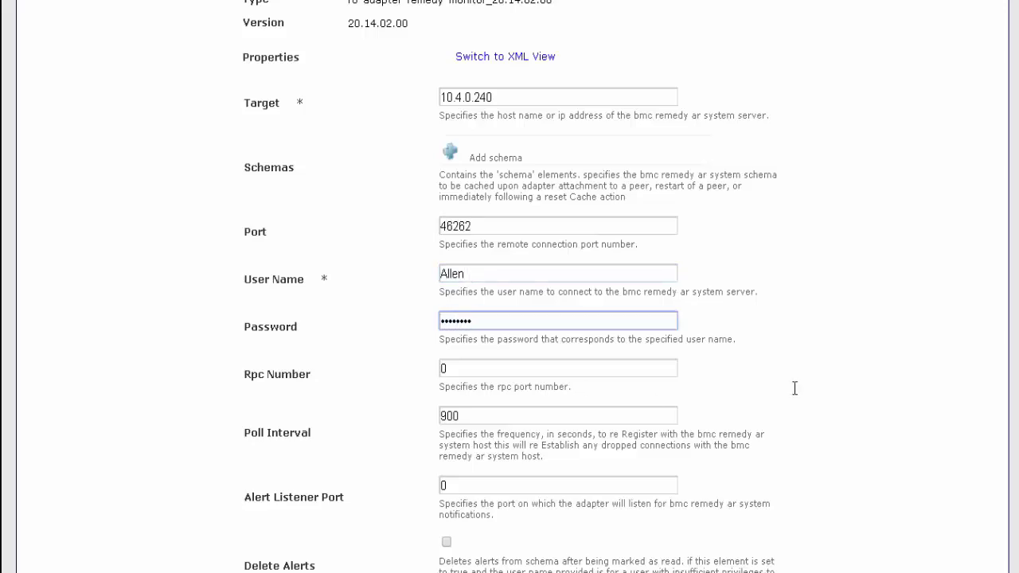
{"action": "scroll", "coordinate": [509, 287], "scroll_direction": "down", "scroll_amount": 3}
{"action": "left_click", "coordinate": [572, 556]}
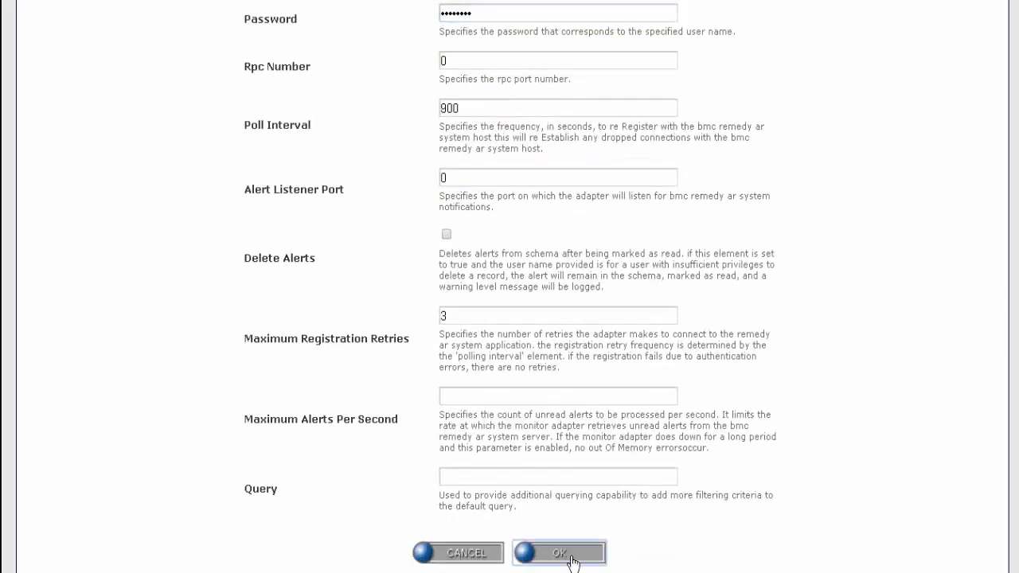
{"action": "left_click", "coordinate": [367, 342]}
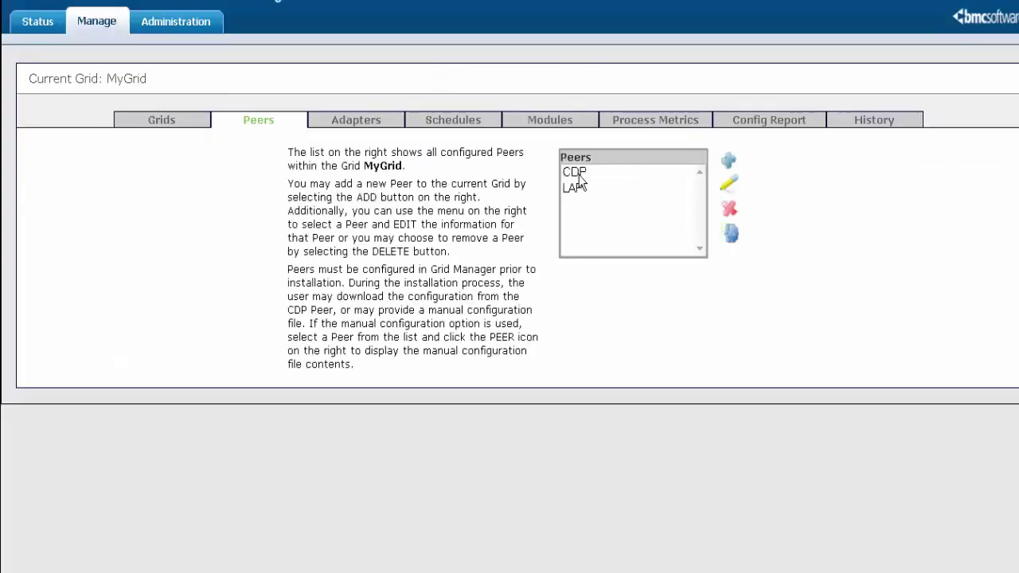
Enable CommandLineAdapter and both Remedy adapters on the CDP peer, then view MyGrid adapter status.
{"action": "left_click", "coordinate": [695, 175]}
{"action": "left_click", "coordinate": [730, 184]}
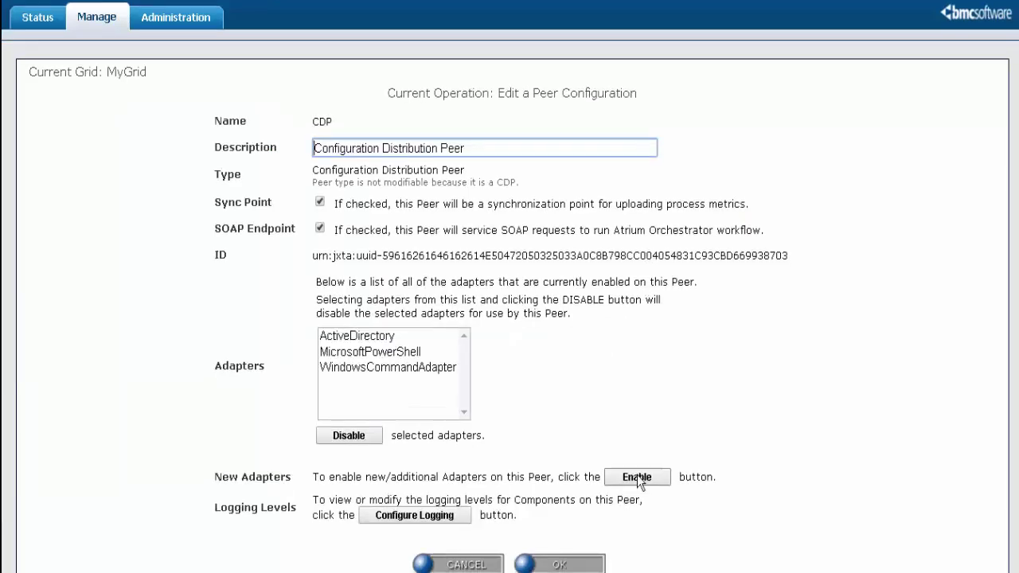
{"action": "left_click", "coordinate": [637, 478]}
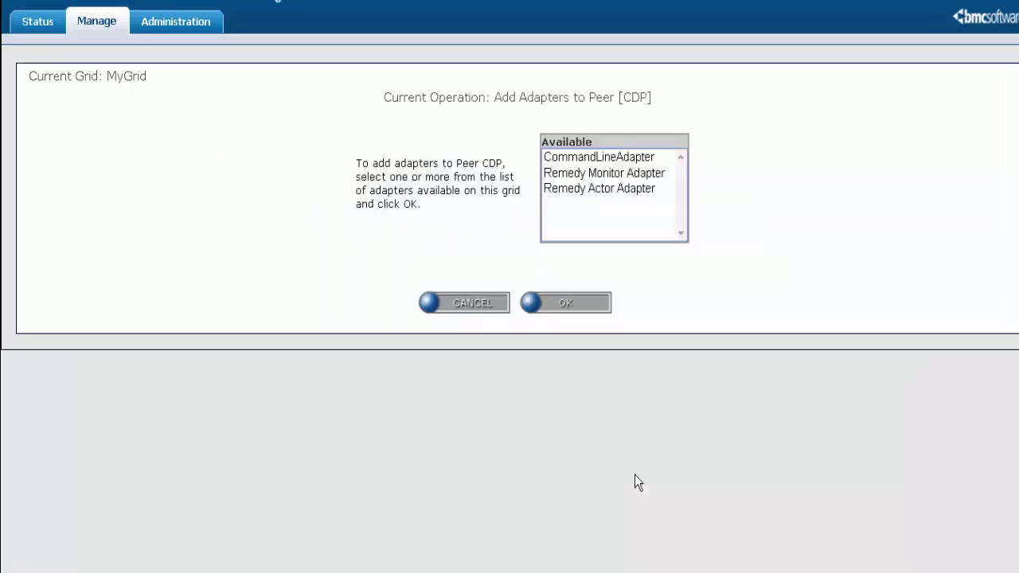
{"action": "left_click_drag", "start_coordinate": [603, 159], "coordinate": [602, 225]}
{"action": "left_click", "coordinate": [586, 307]}
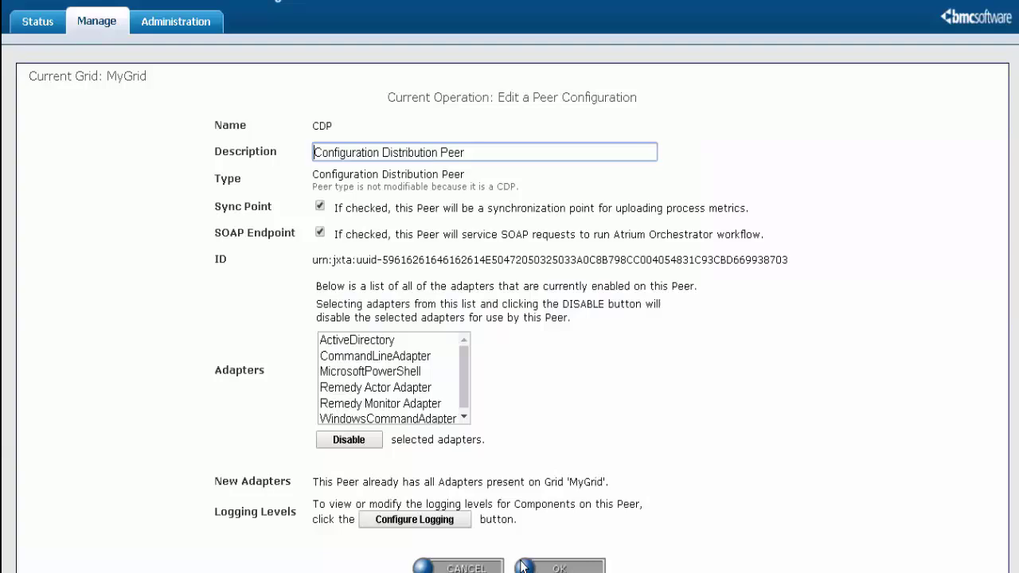
{"action": "left_click", "coordinate": [559, 568]}
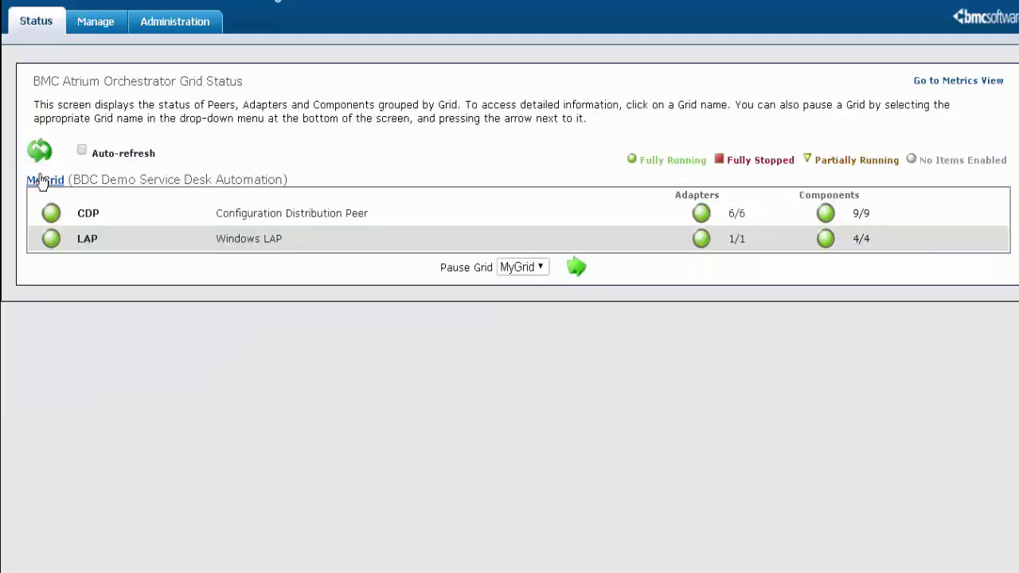
{"action": "left_click", "coordinate": [40, 183]}
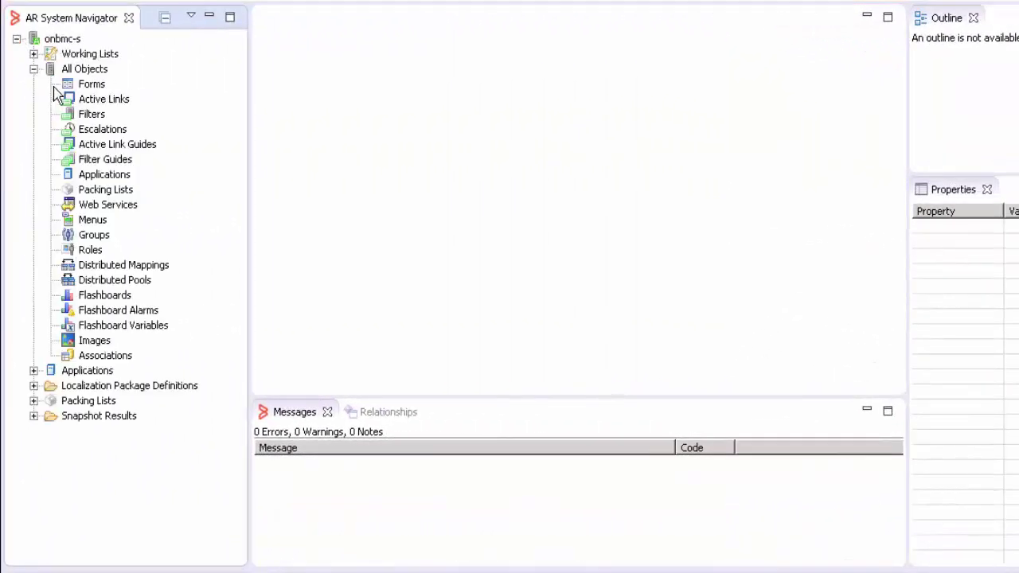
Create a new filter and associate it with the WOI:WorkOrder form.
{"action": "right_click", "coordinate": [93, 118]}
{"action": "left_click", "coordinate": [98, 130]}
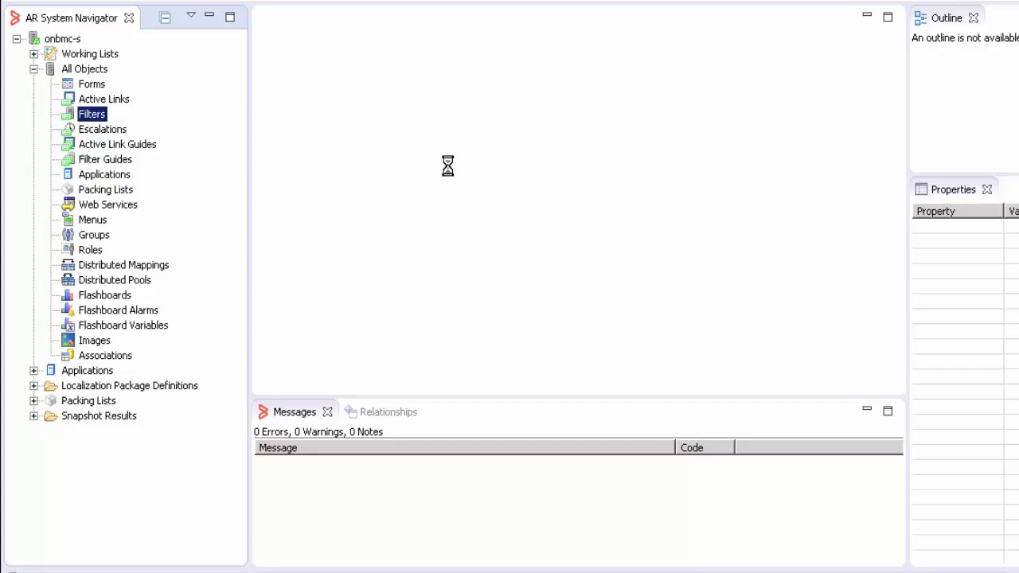
{"action": "double_click", "coordinate": [308, 17]}
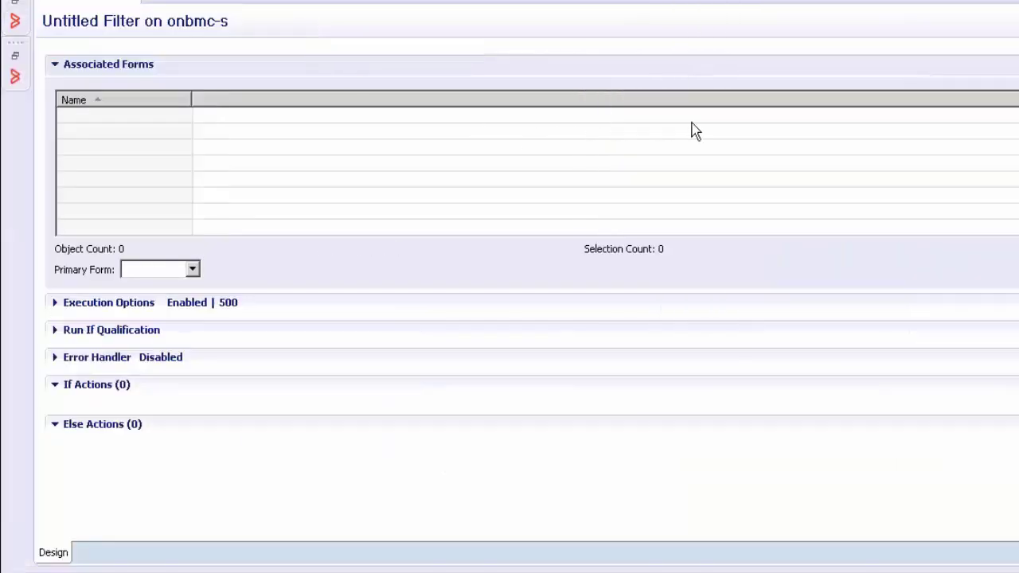
{"action": "left_click", "coordinate": [587, 175]}
{"action": "left_click", "coordinate": [490, 180]}
{"action": "type", "text": "WOI:"}
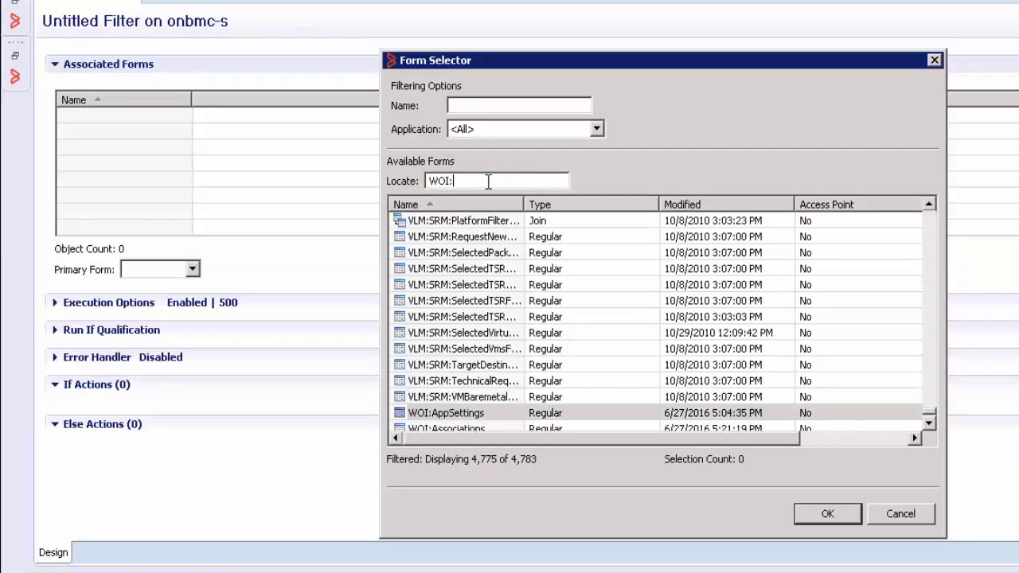
{"action": "type", "text": "WorkOrd"}
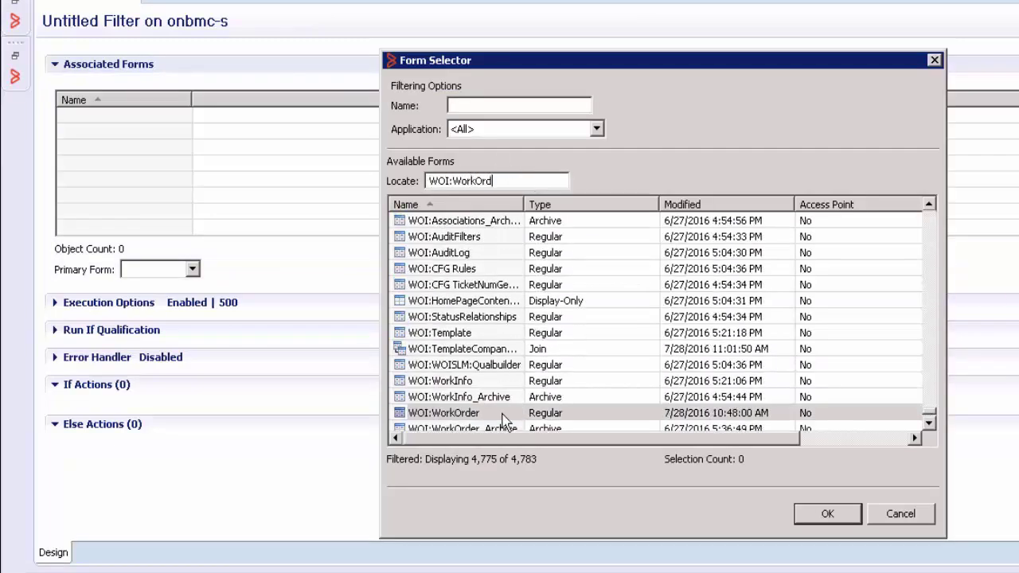
{"action": "left_click", "coordinate": [505, 413]}
{"action": "left_click", "coordinate": [798, 516]}
Set the filter to execute on Modify and Submit.
{"action": "left_click", "coordinate": [56, 313]}
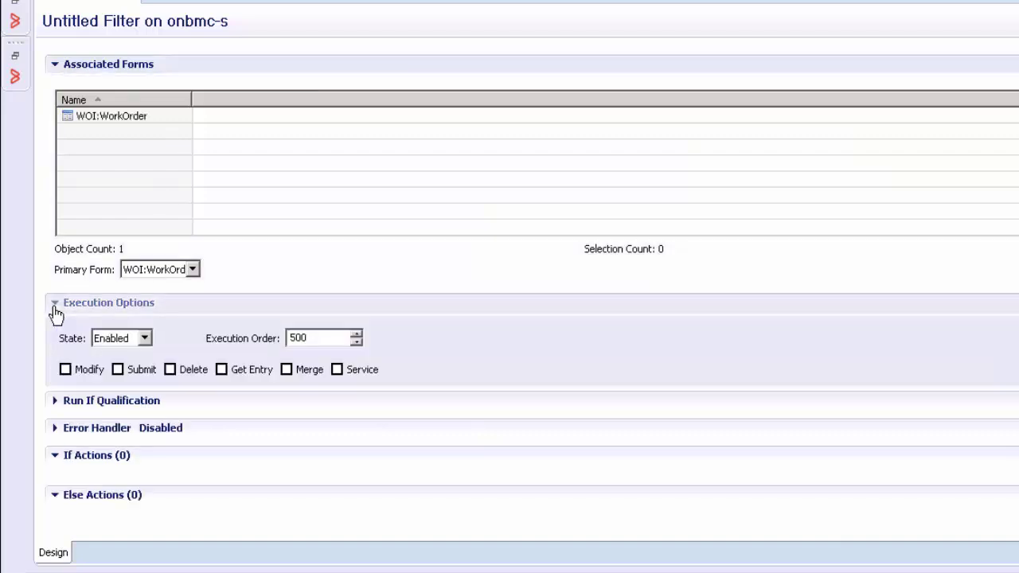
{"action": "left_click", "coordinate": [65, 370]}
{"action": "left_click", "coordinate": [120, 371]}
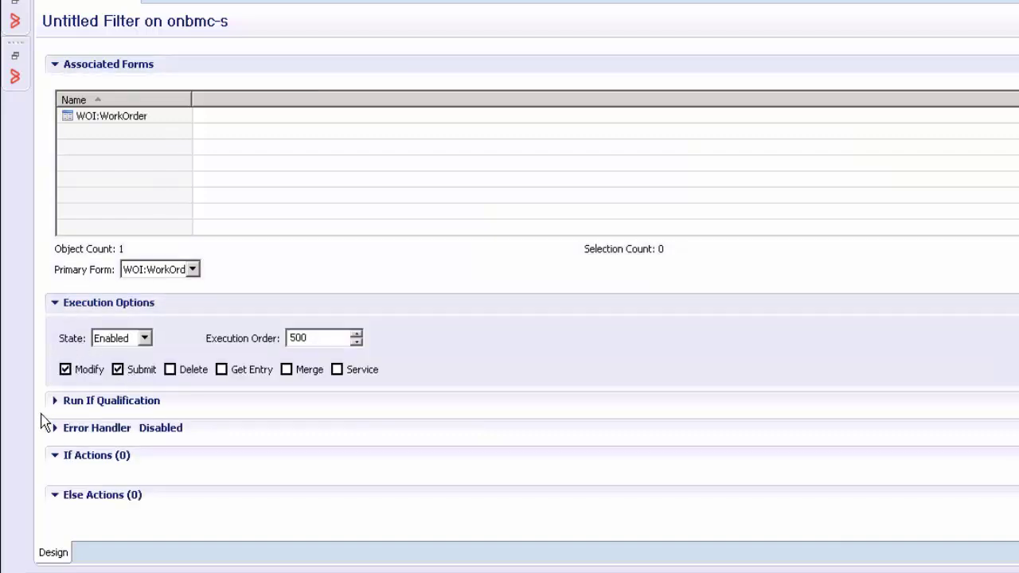
{"action": "left_click", "coordinate": [56, 401]}
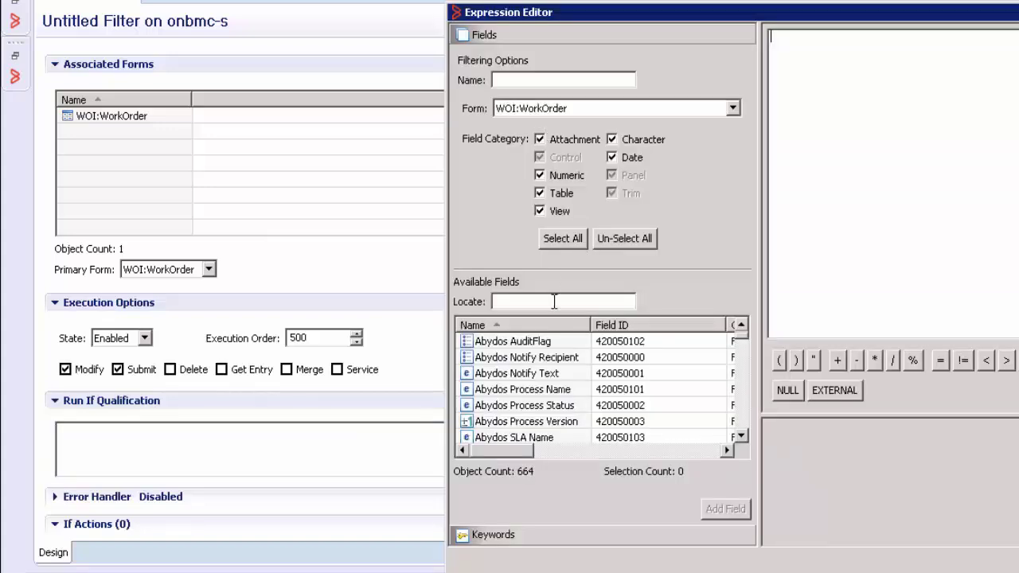
Build the run-if qualification 'Status' = "Assigned" in the Expression Editor.
{"action": "left_click", "coordinate": [555, 302]}
{"action": "type", "text": "Statu"}
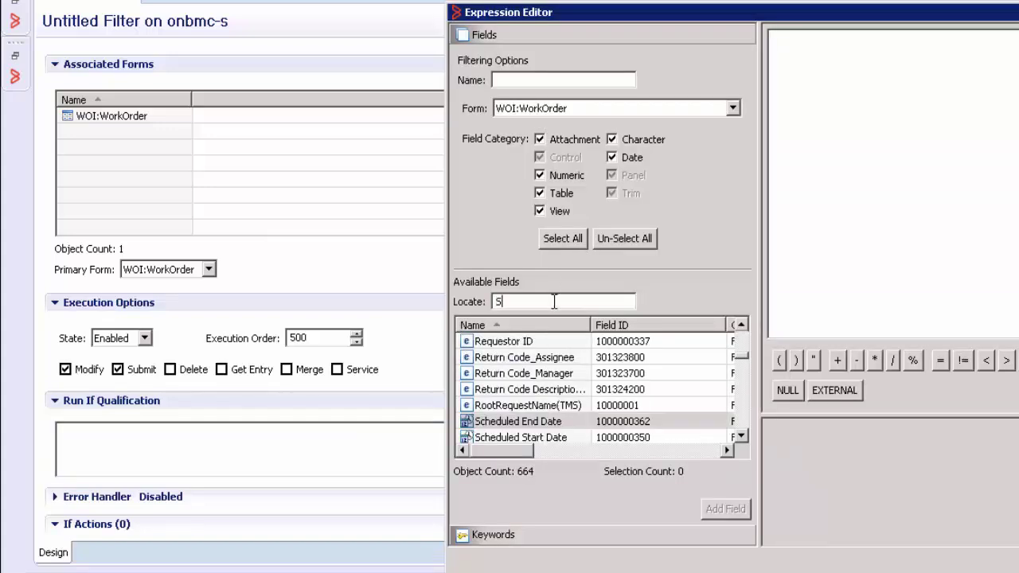
{"action": "left_click", "coordinate": [605, 421]}
{"action": "left_click", "coordinate": [725, 509]}
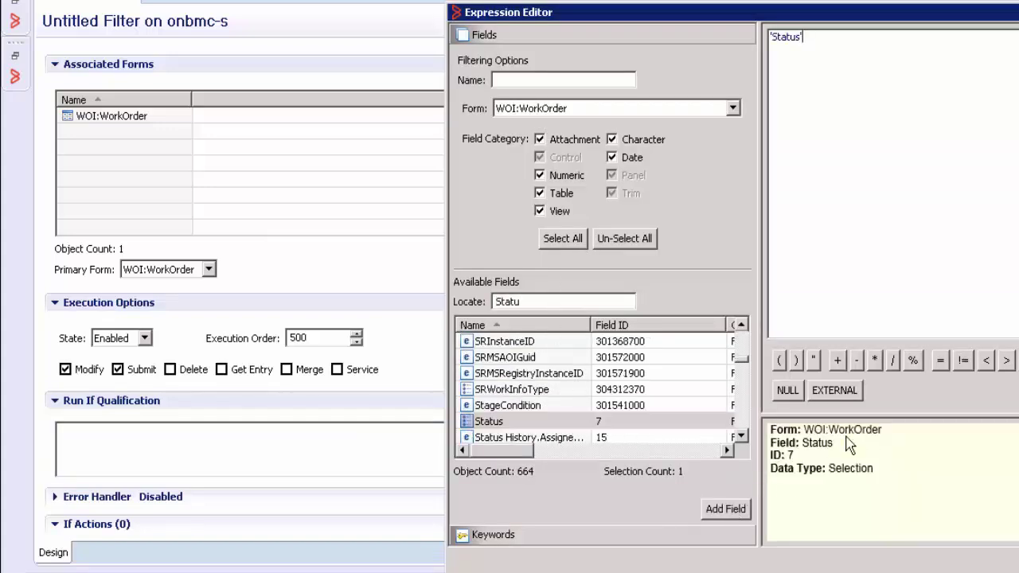
{"action": "left_click", "coordinate": [944, 361]}
{"action": "type", "text": "\"Assigned\""}
{"action": "left_click", "coordinate": [907, 546]}
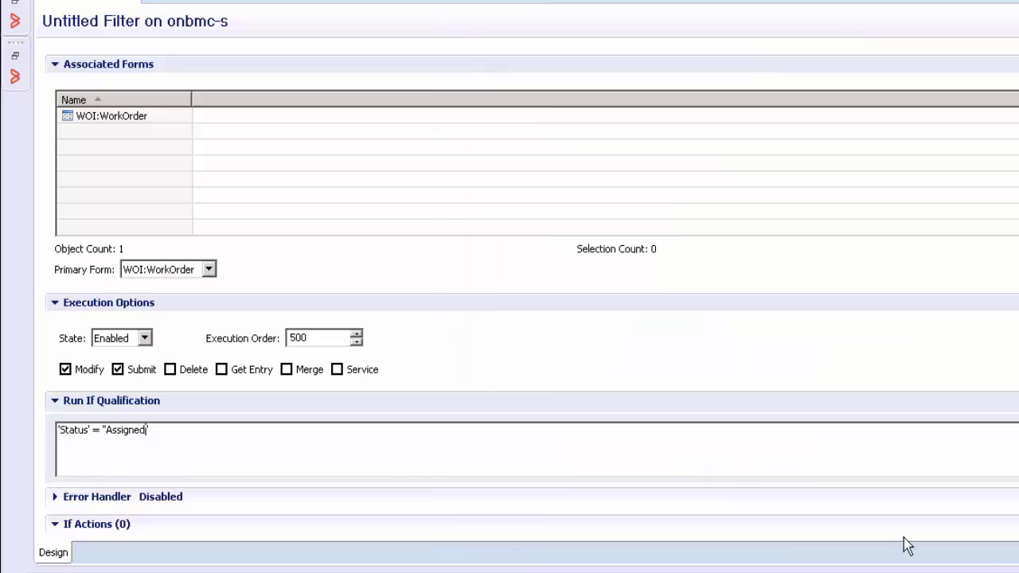
Add a Notify action to the filter using the Alert mechanism.
{"action": "right_click", "coordinate": [94, 527]}
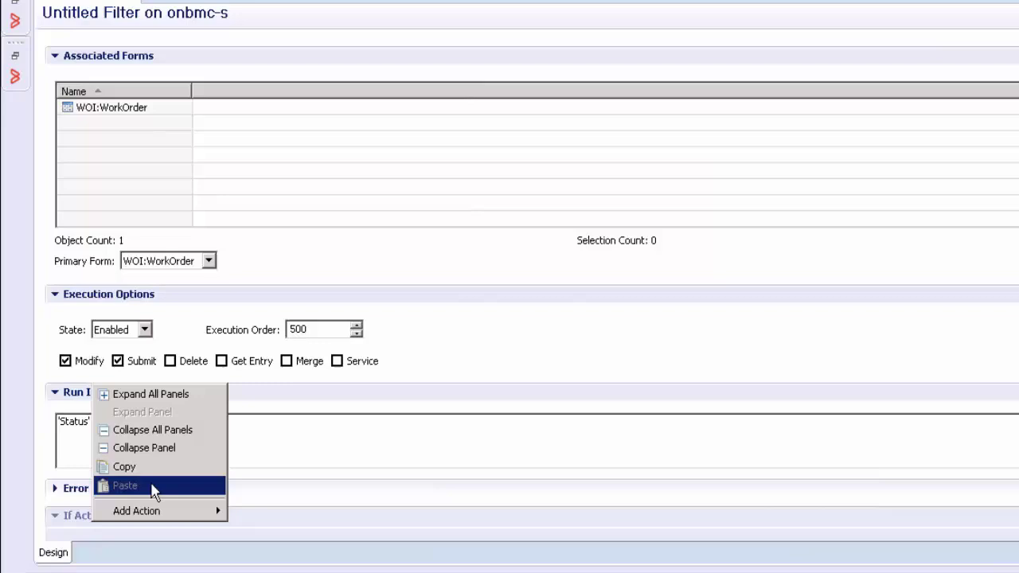
{"action": "mouse_move", "coordinate": [219, 512]}
{"action": "left_click", "coordinate": [267, 448]}
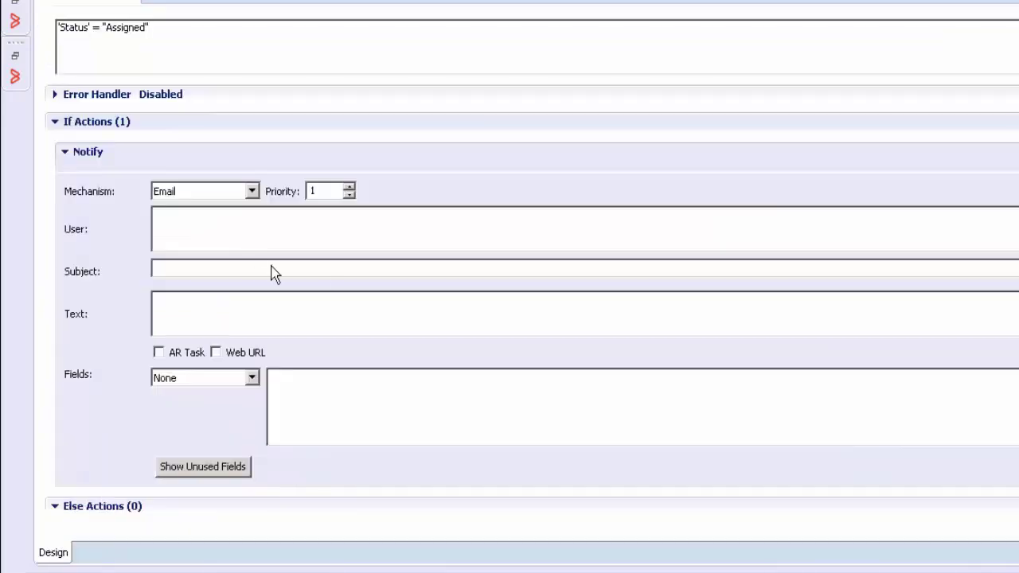
{"action": "left_click", "coordinate": [251, 191]}
{"action": "left_click", "coordinate": [196, 207]}
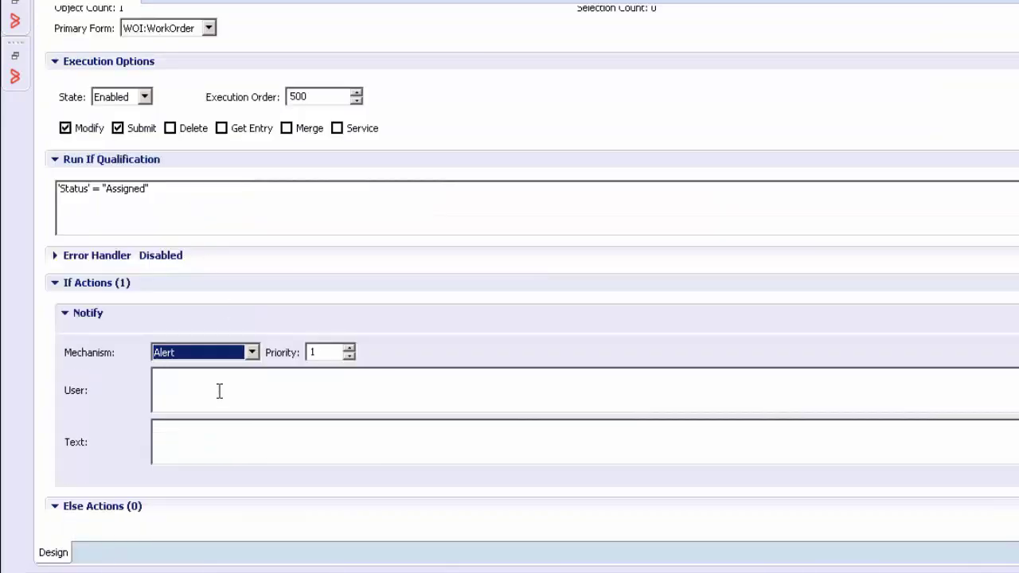
{"action": "left_click", "coordinate": [219, 391]}
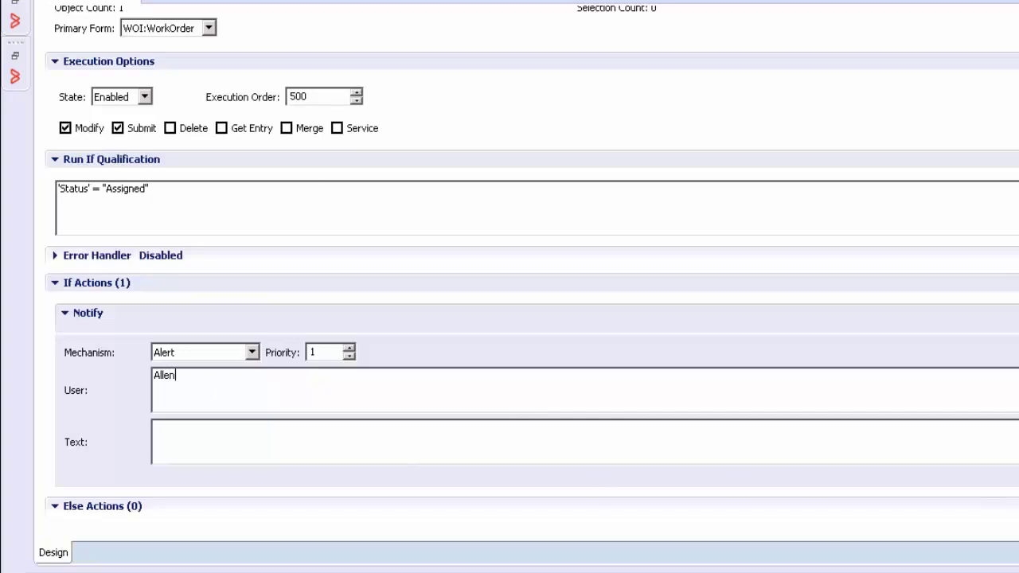
Compose the alert text from the Work Order ID, Status and Summary fields.
{"action": "key", "text": "ctrl+space"}
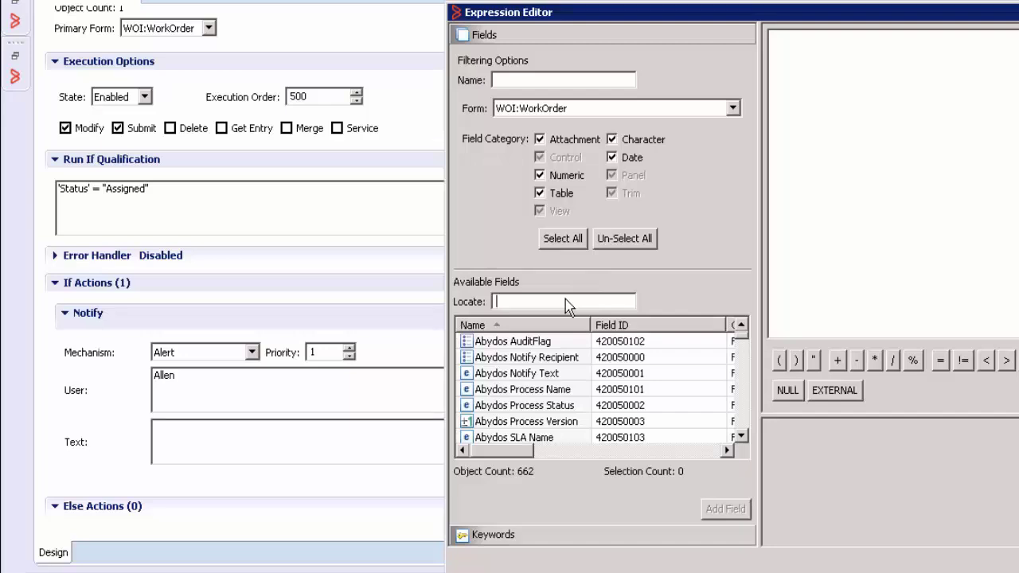
{"action": "left_click", "coordinate": [513, 437]}
{"action": "key", "text": "w"}
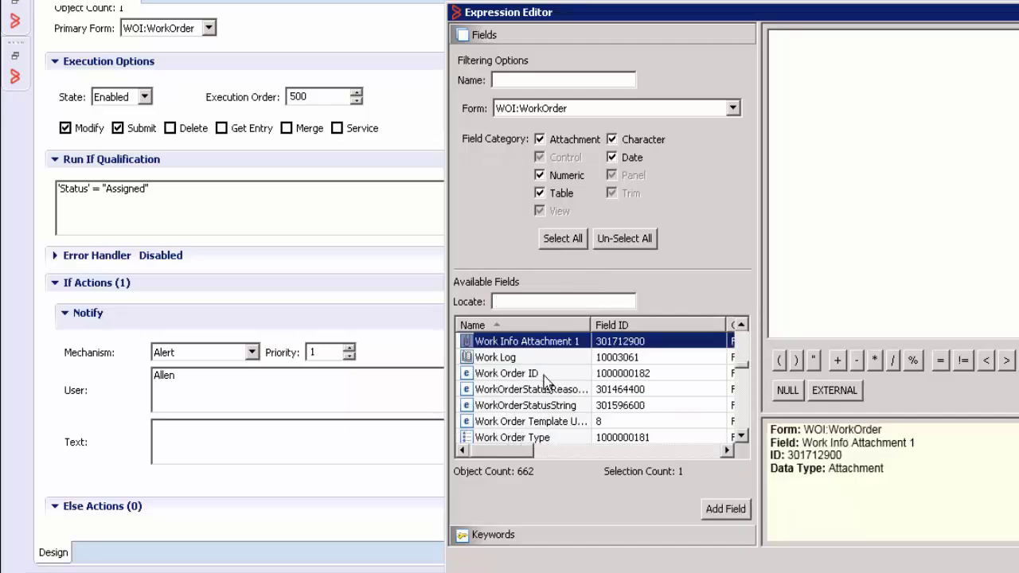
{"action": "left_click", "coordinate": [545, 375]}
{"action": "left_click", "coordinate": [728, 508]}
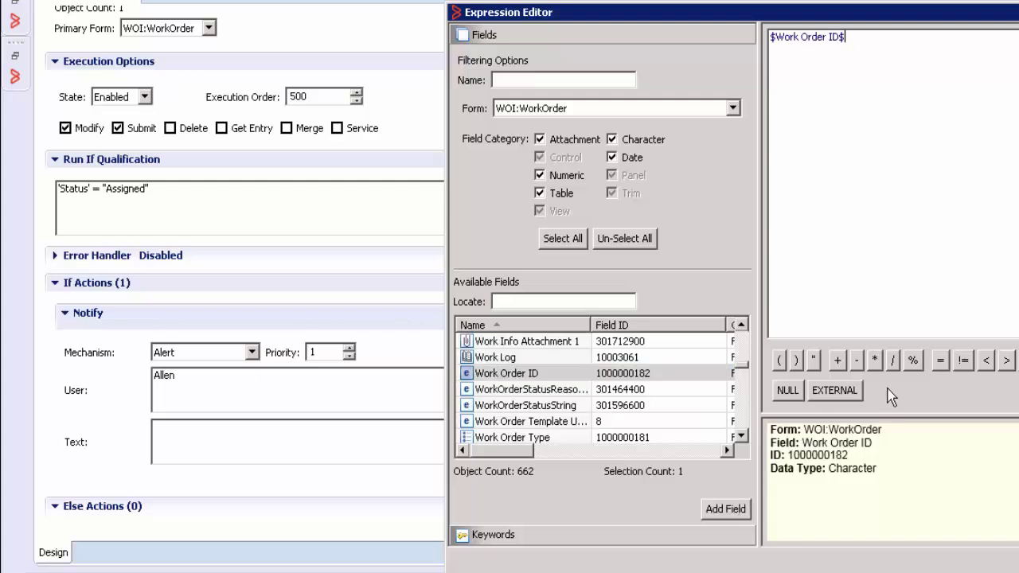
{"action": "left_click", "coordinate": [575, 301]}
{"action": "type", "text": "Stat"}
{"action": "left_click", "coordinate": [574, 422]}
{"action": "left_click", "coordinate": [726, 509]}
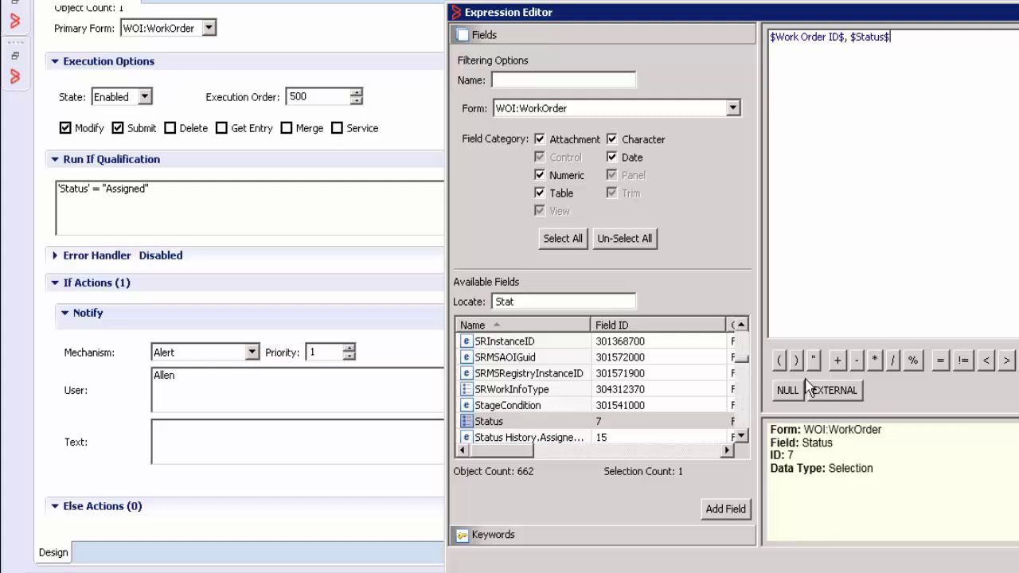
{"action": "left_click_drag", "start_coordinate": [533, 302], "coordinate": [324, 312]}
{"action": "type", "text": "Summary"}
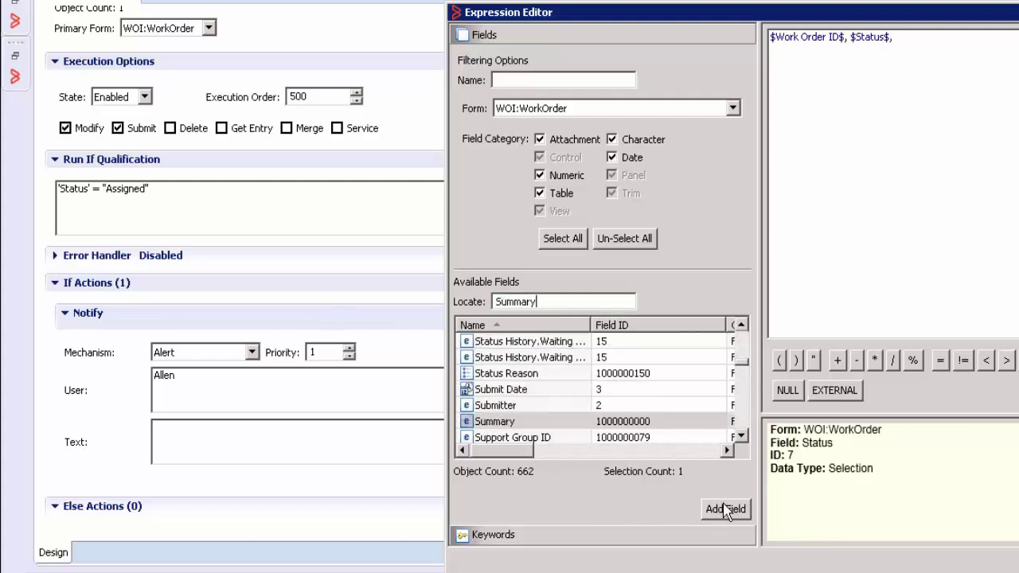
{"action": "left_click", "coordinate": [726, 509]}
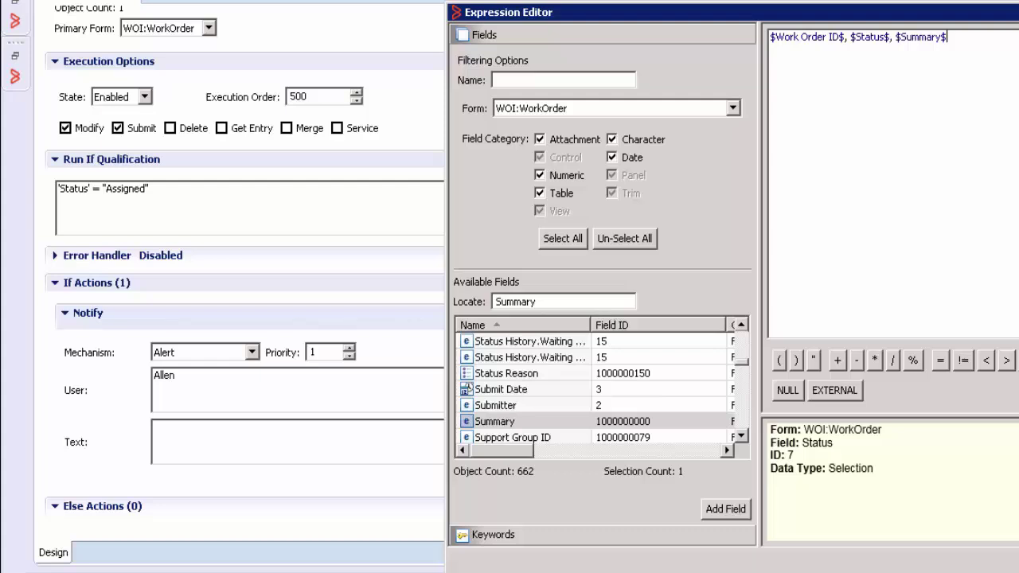
{"action": "key", "text": "Return"}
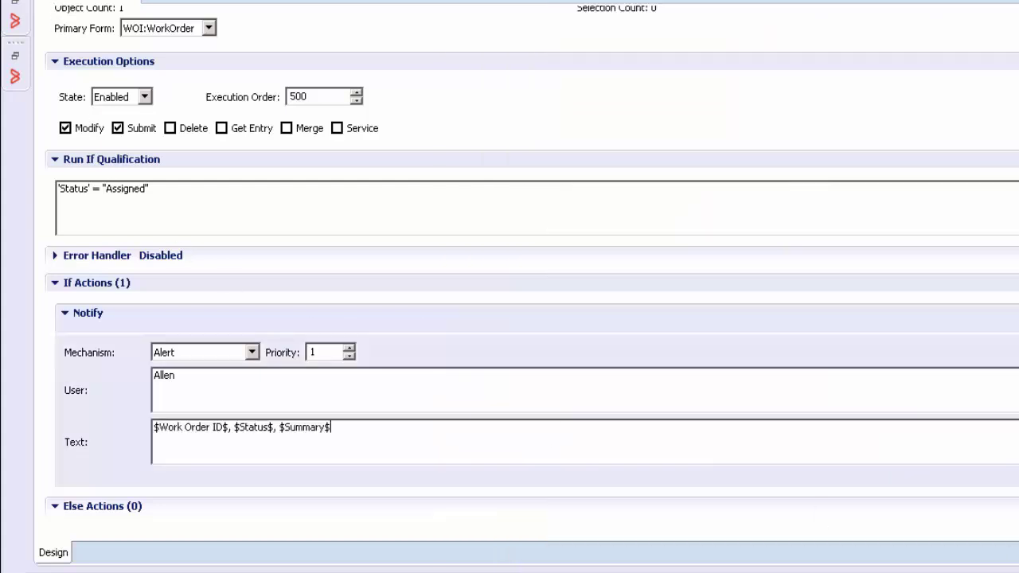
Save the filter under the name __WorkOrder Trigger AO.
{"action": "key", "text": "ctrl+s"}
{"action": "left_click_drag", "start_coordinate": [624, 226], "coordinate": [476, 219]}
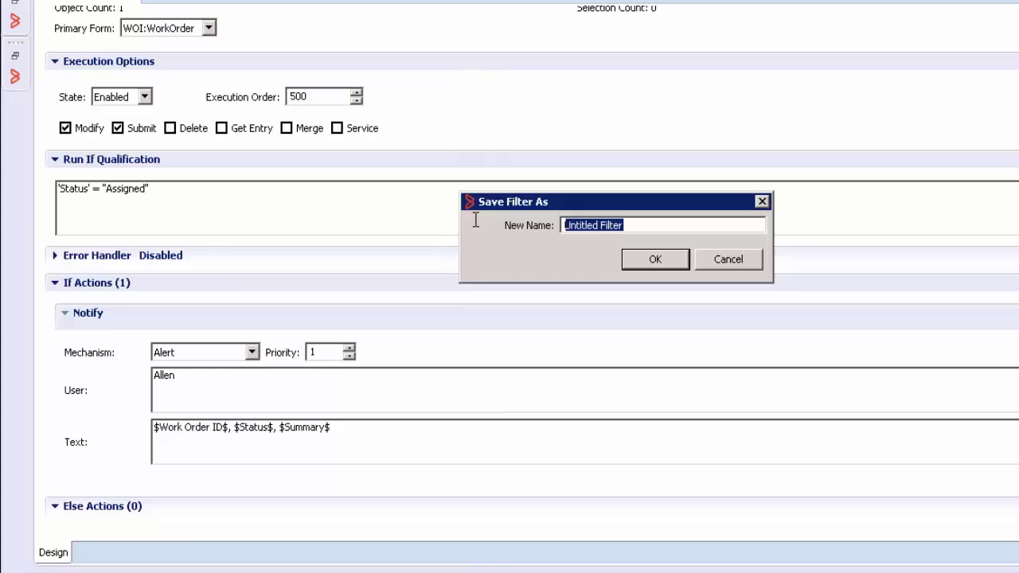
{"action": "key", "text": "BackSpace"}
{"action": "type", "text": "__"}
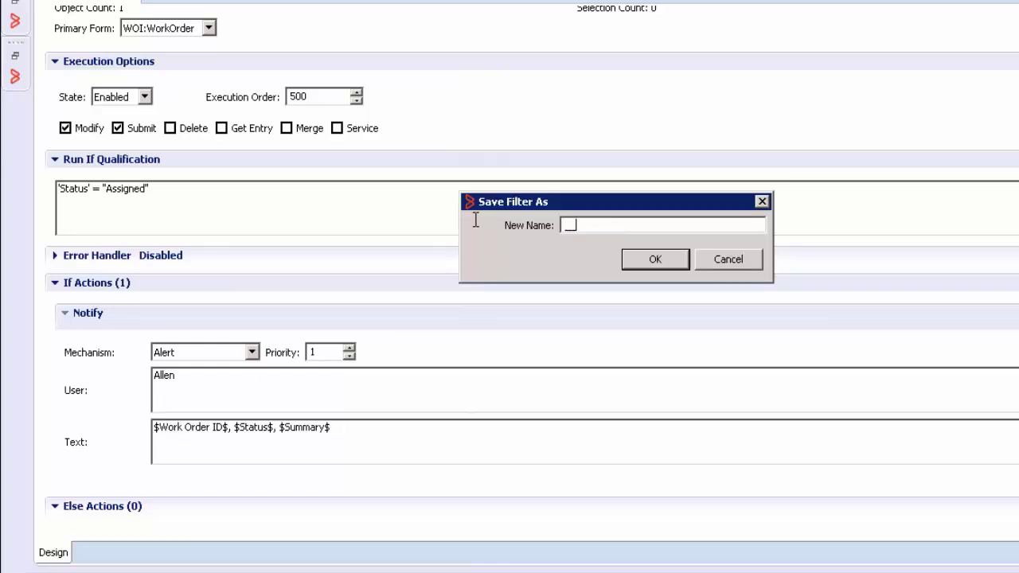
{"action": "type", "text": "WorkOrder Trigger AO"}
{"action": "left_click", "coordinate": [653, 260]}
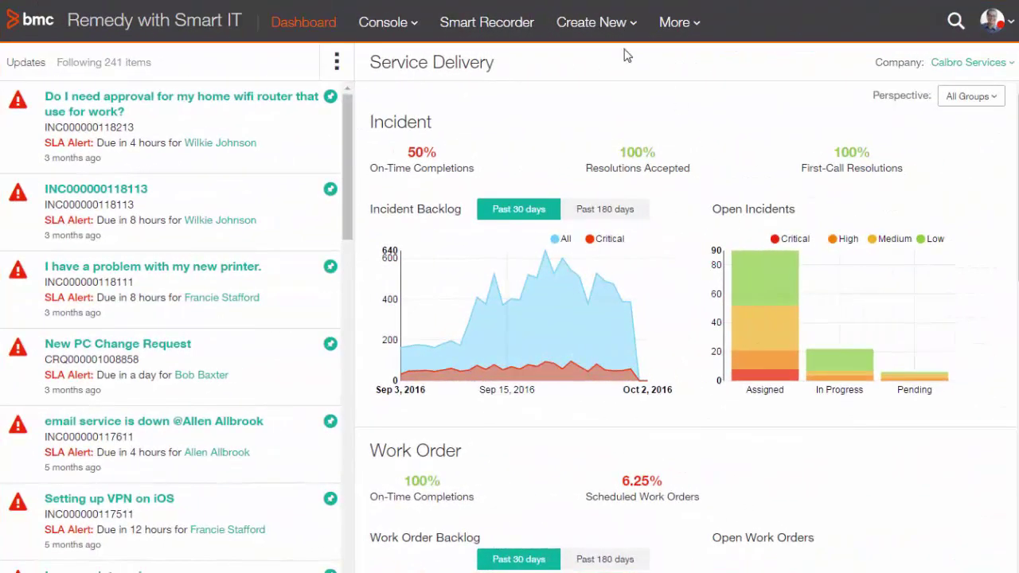
Start a new work order and select the Calbro Services customer from the suggestions.
{"action": "left_click", "coordinate": [617, 24]}
{"action": "left_click", "coordinate": [606, 268]}
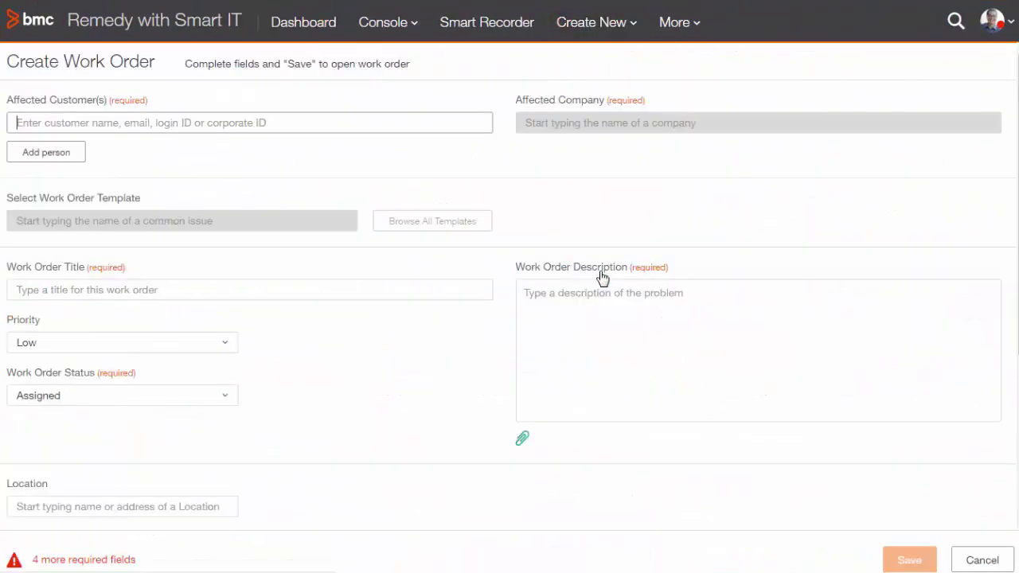
{"action": "type", "text": "Joe Un"}
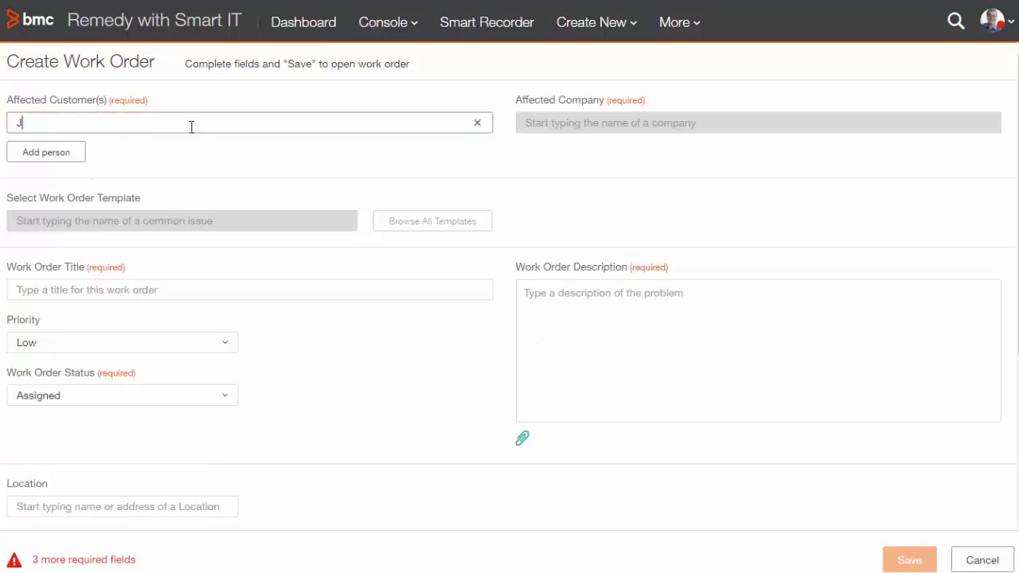
{"action": "left_click", "coordinate": [157, 161]}
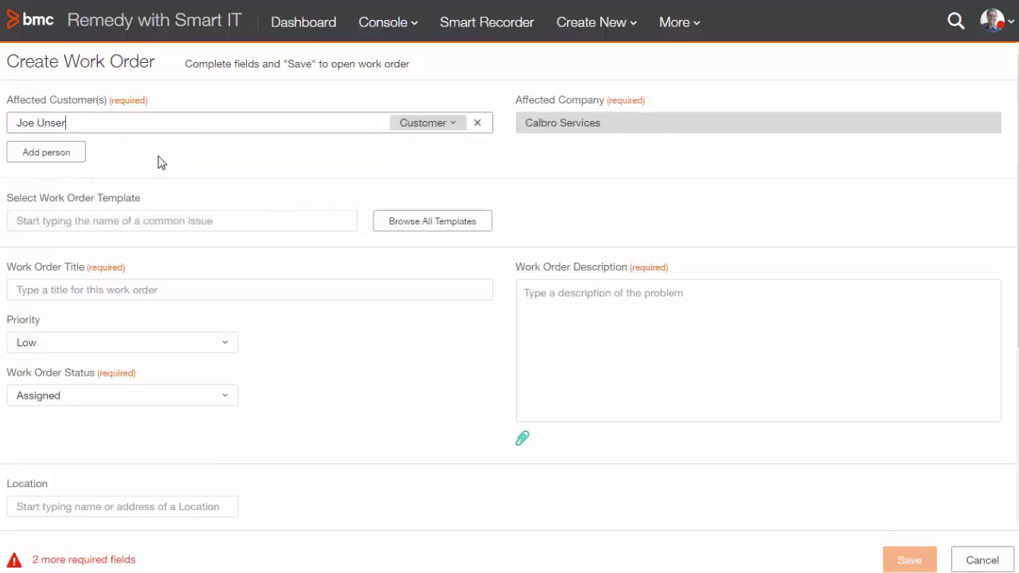
Title it 'Email Account Create', copy the title into Description, and save it as Assigned.
{"action": "left_click", "coordinate": [172, 297]}
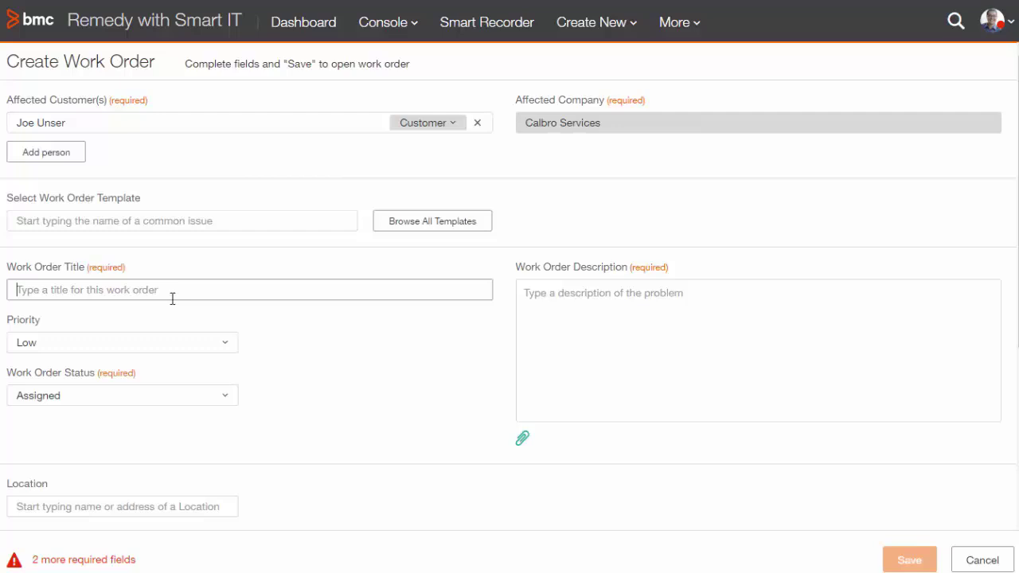
{"action": "type", "text": "Email"}
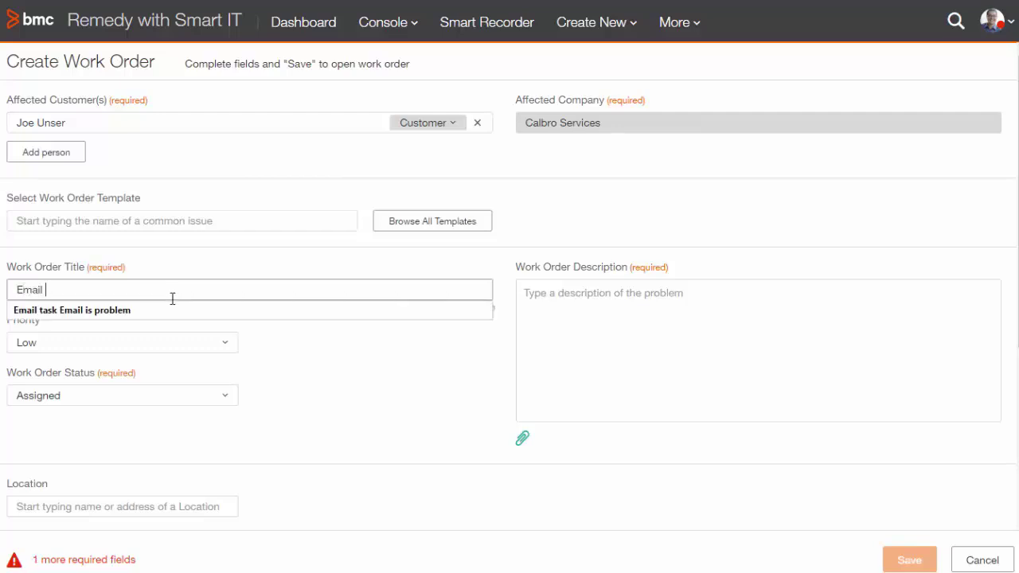
{"action": "type", "text": " Account Create"}
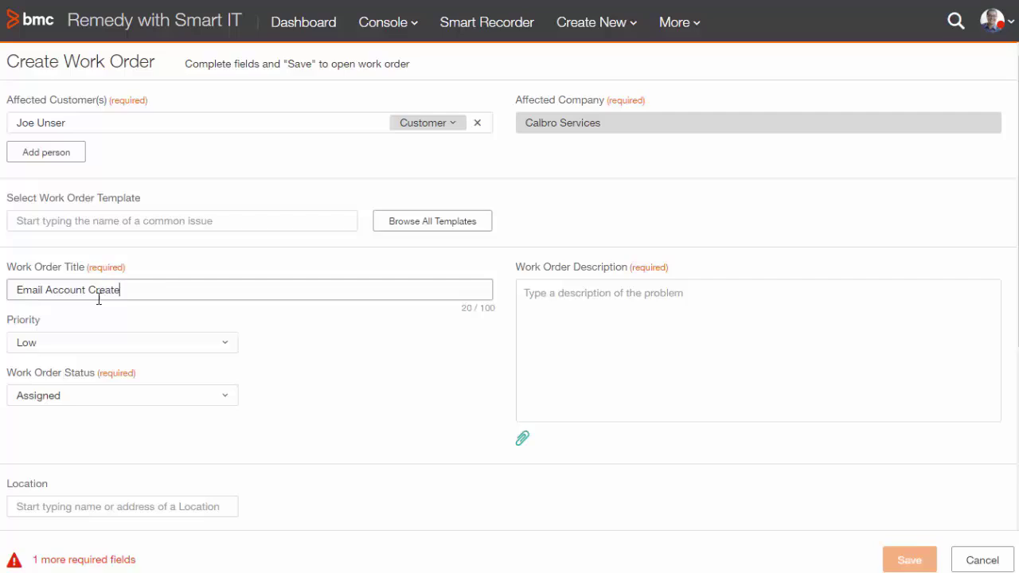
{"action": "key", "text": "ctrl+a"}
{"action": "key", "text": "ctrl+c"}
{"action": "left_click", "coordinate": [589, 303]}
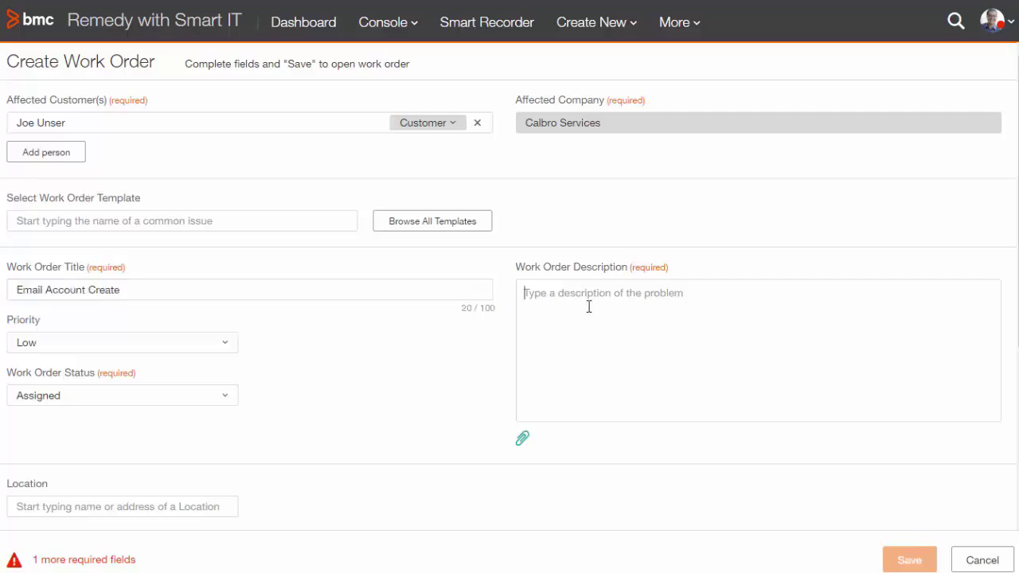
{"action": "key", "text": "ctrl+v"}
{"action": "scroll", "coordinate": [510, 293], "scroll_direction": "down", "scroll_amount": 2}
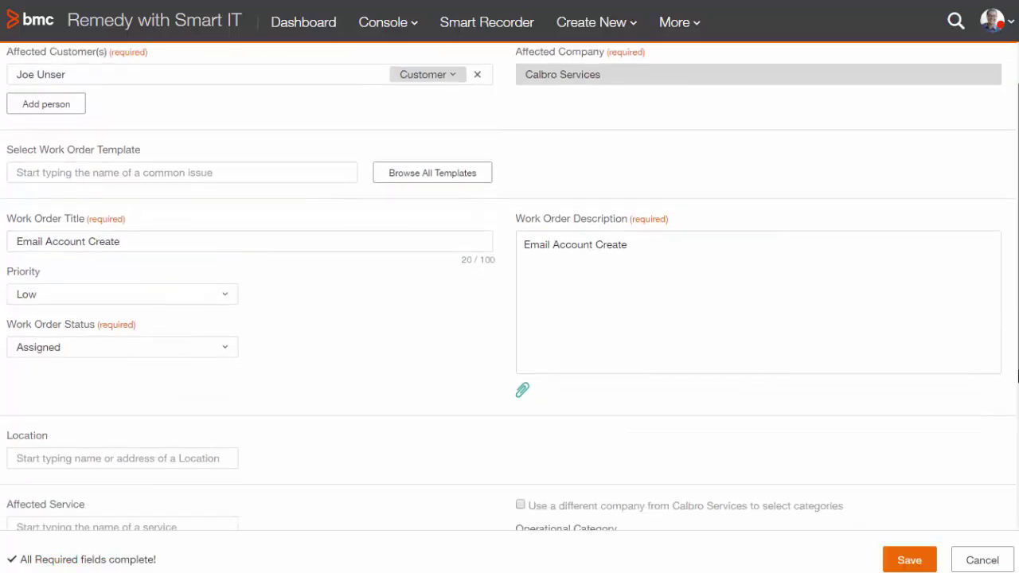
{"action": "scroll", "coordinate": [510, 293], "scroll_direction": "down", "scroll_amount": 5}
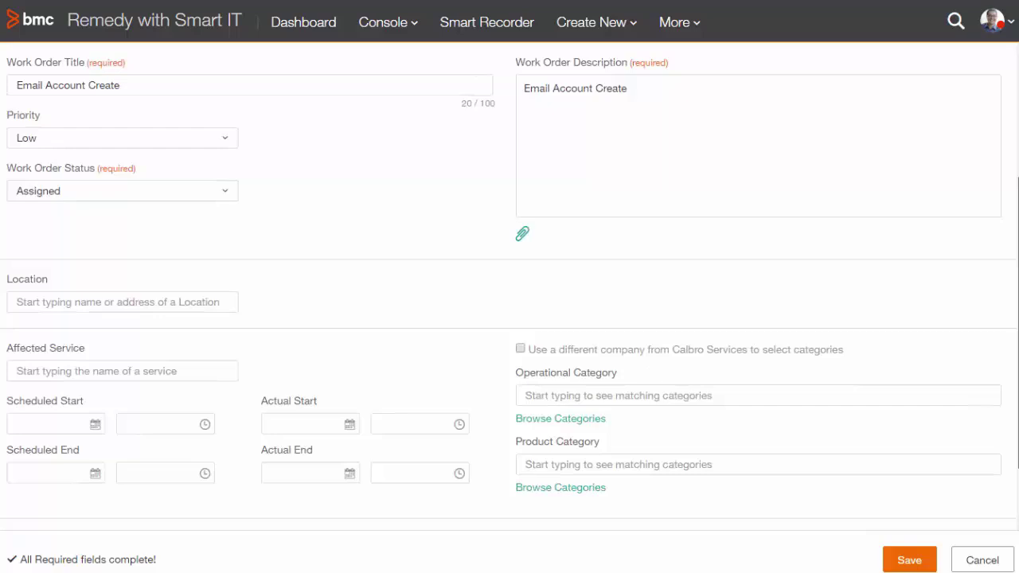
{"action": "left_click", "coordinate": [911, 561]}
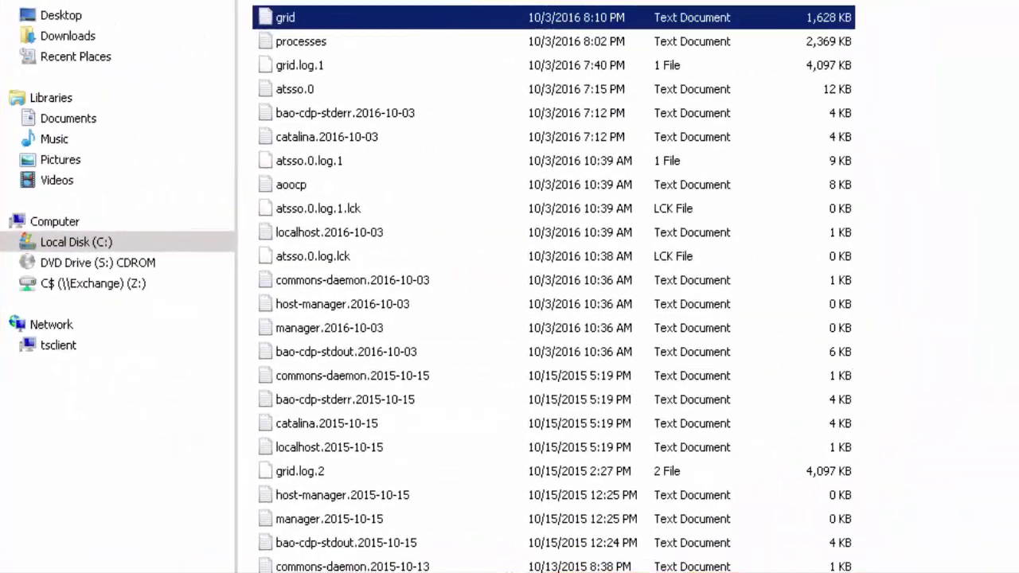
{"action": "left_click", "coordinate": [546, 112]}
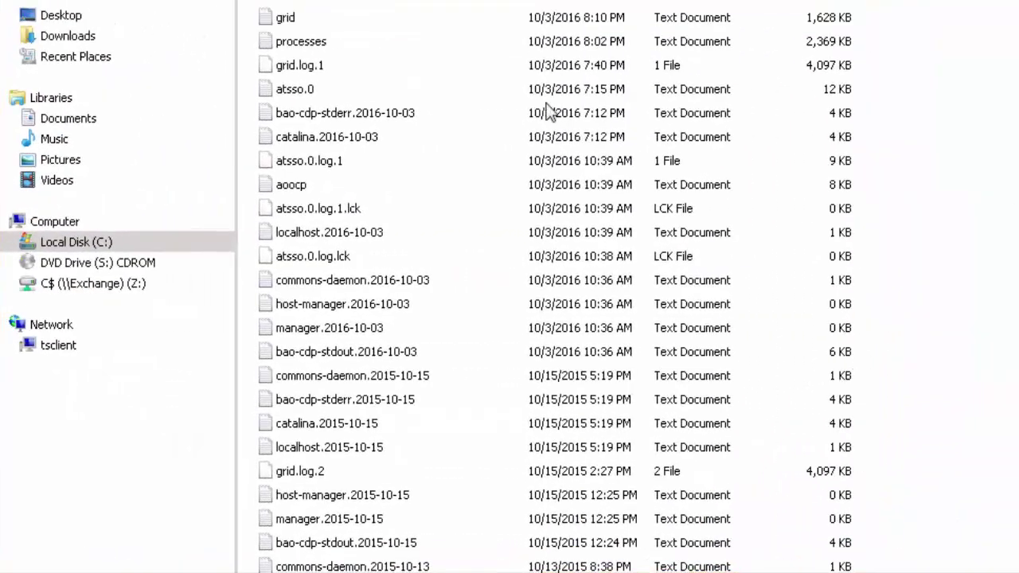
{"action": "right_click", "coordinate": [274, 19]}
{"action": "left_click", "coordinate": [323, 71]}
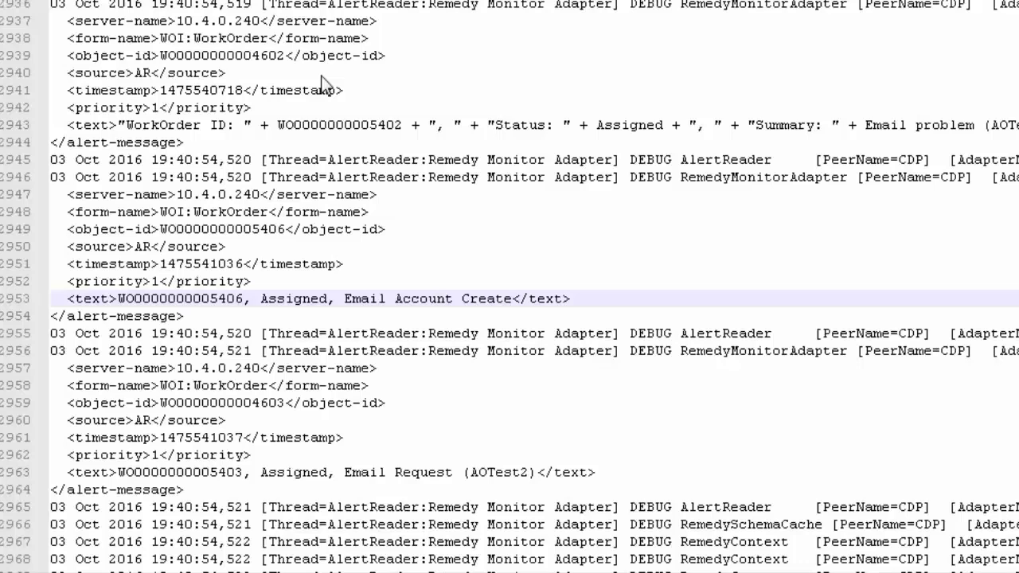
{"action": "left_click_drag", "start_coordinate": [50, 194], "coordinate": [386, 228]}
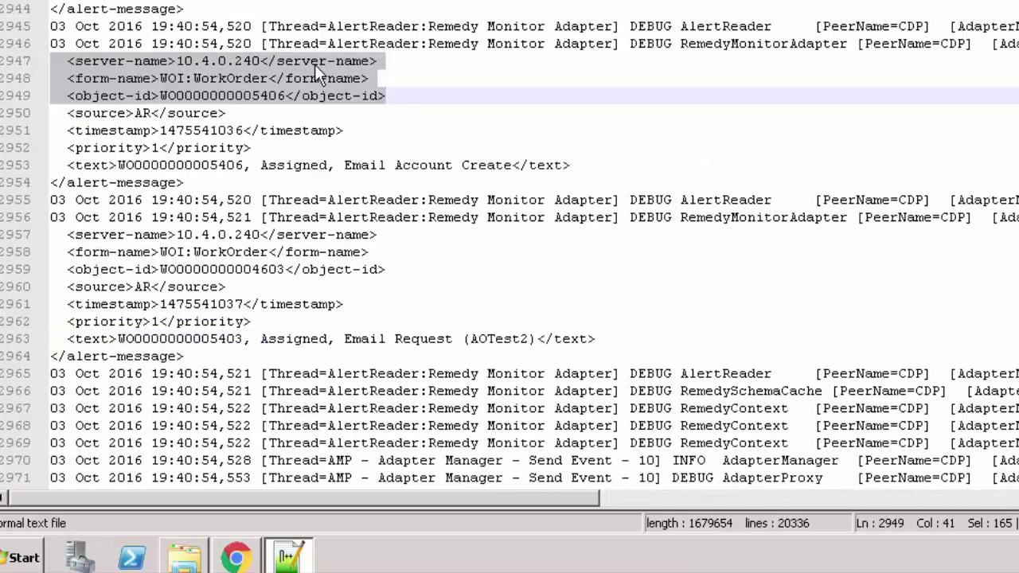
{"action": "key", "text": "shift+Down"}
{"action": "key", "text": "shift+Down"}
{"action": "key", "text": "shift+Down"}
{"action": "key", "text": "shift+Down"}
{"action": "key", "text": "shift+Down"}
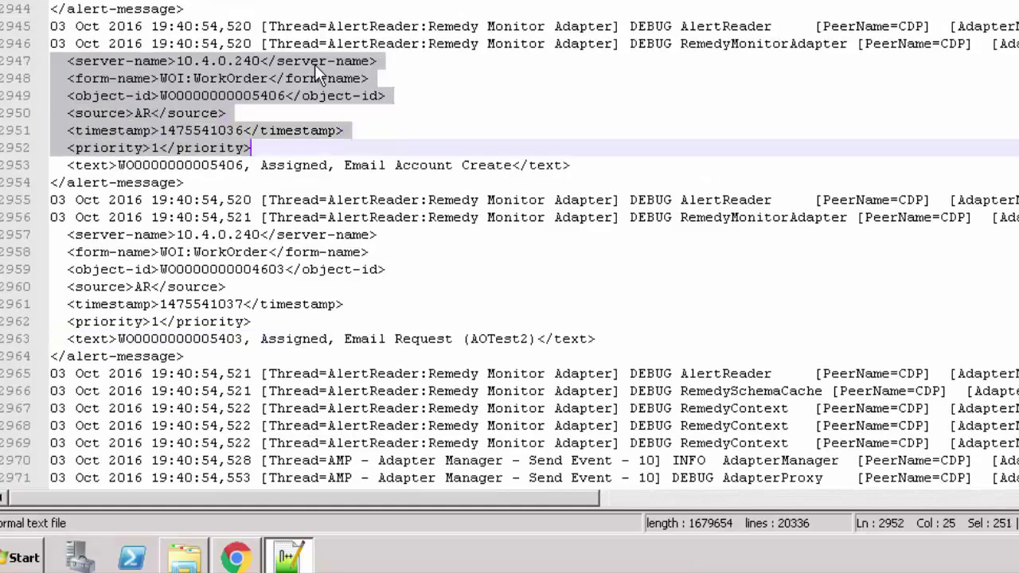